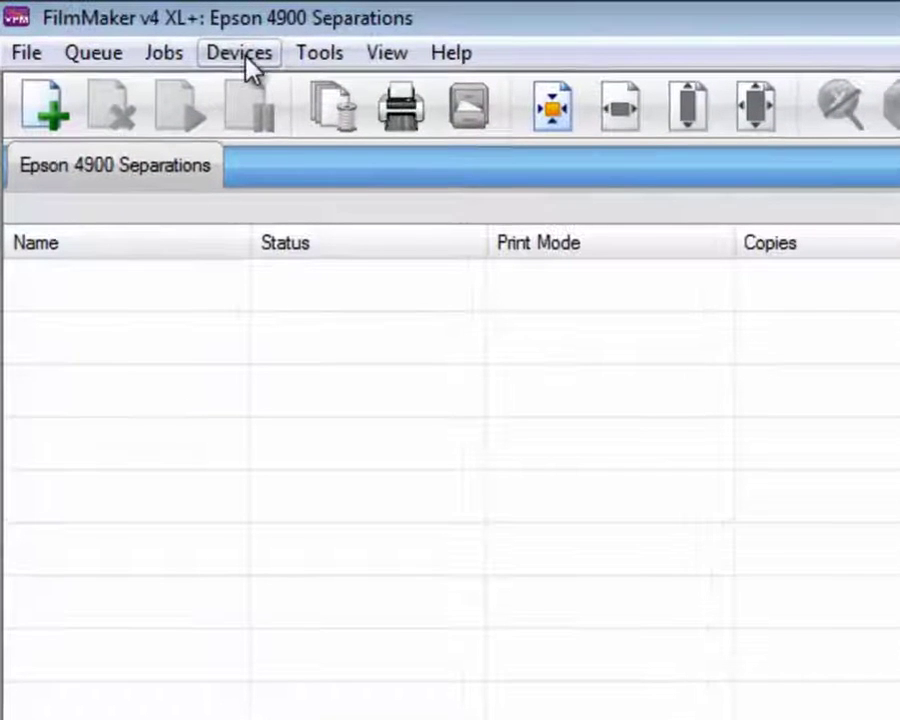
Step: Open the print mode manager and show the print modes for Epson 4900 Separations
click(105, 23)
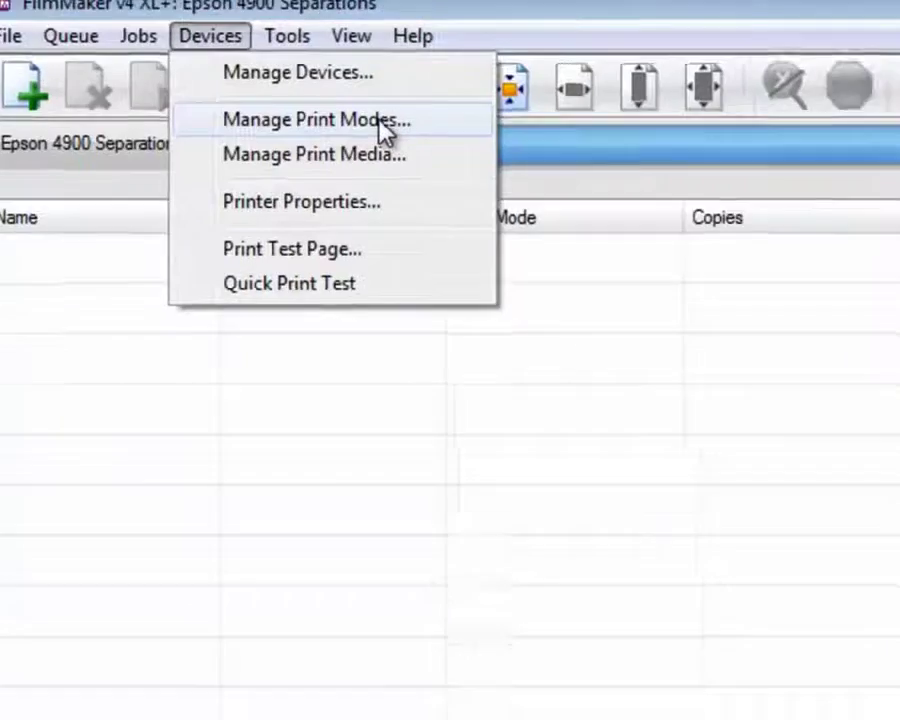
click(420, 146)
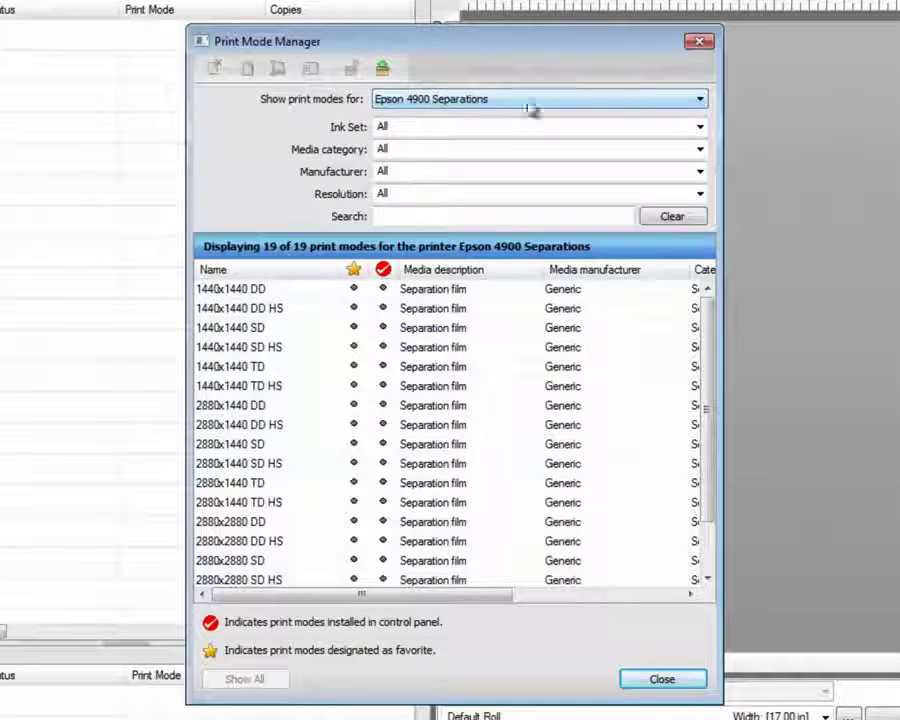
click(703, 103)
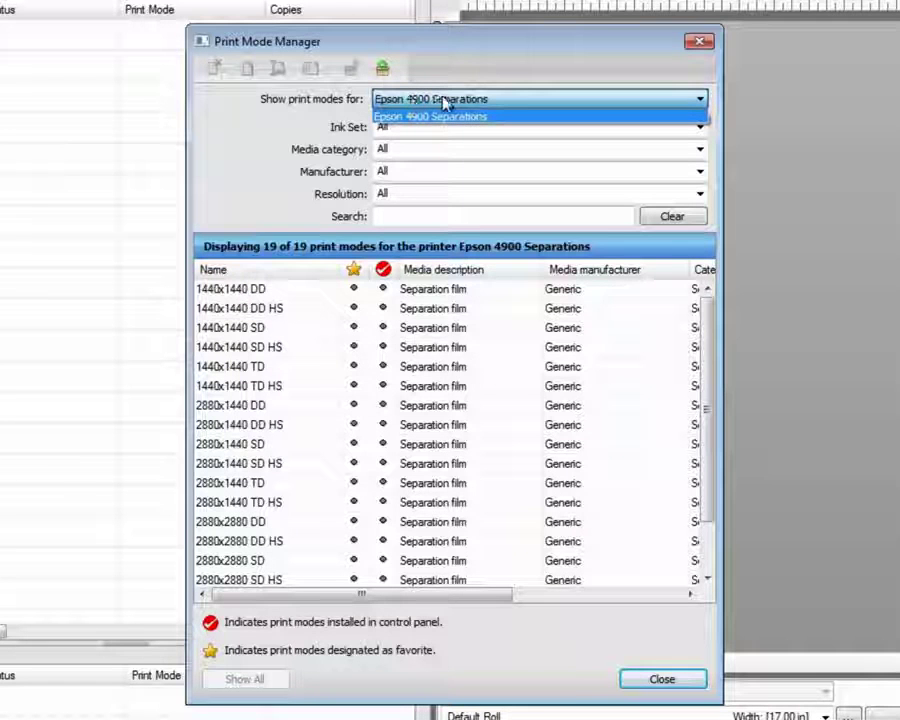
click(477, 108)
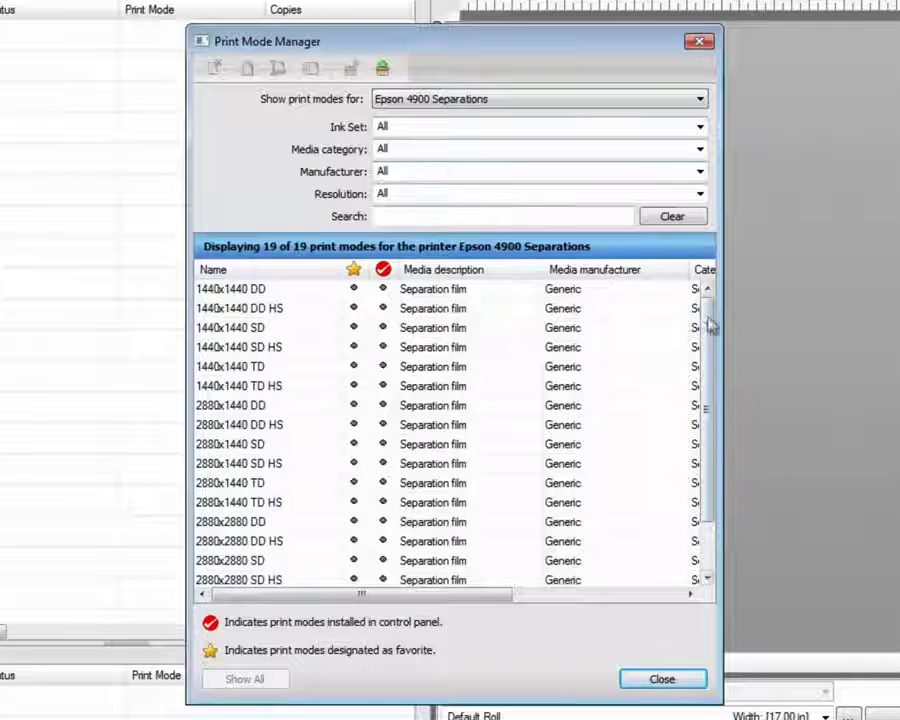
Step: Examine the list of print modes, comparing the 1440x1440 SD, DD and TD modes and their HS variants
drag(709, 325, 715, 393)
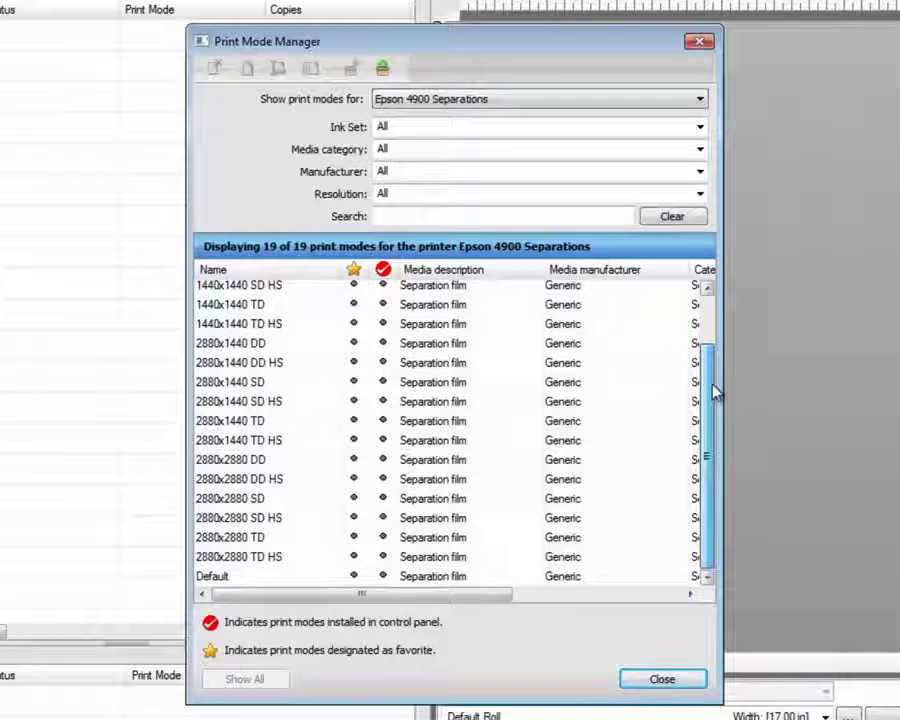
drag(716, 393, 718, 316)
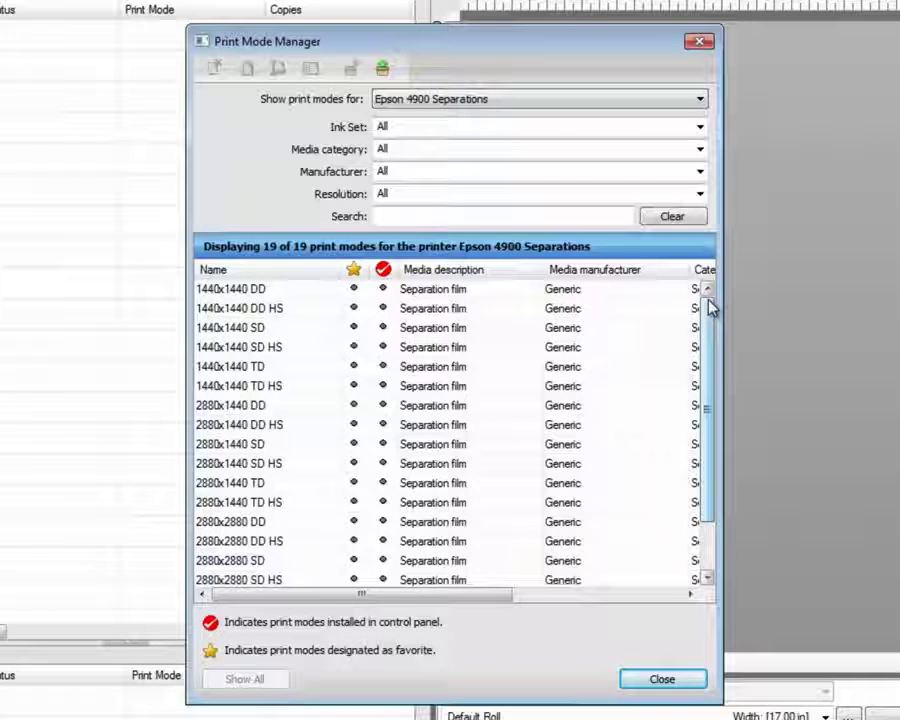
drag(709, 309, 709, 372)
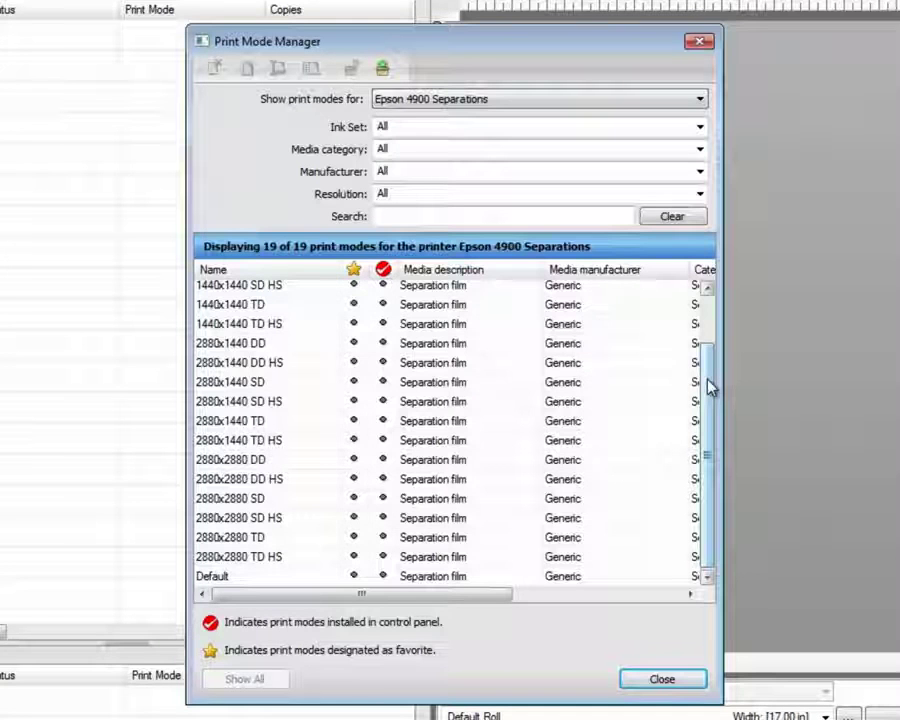
drag(707, 381, 717, 321)
drag(300, 390, 251, 298)
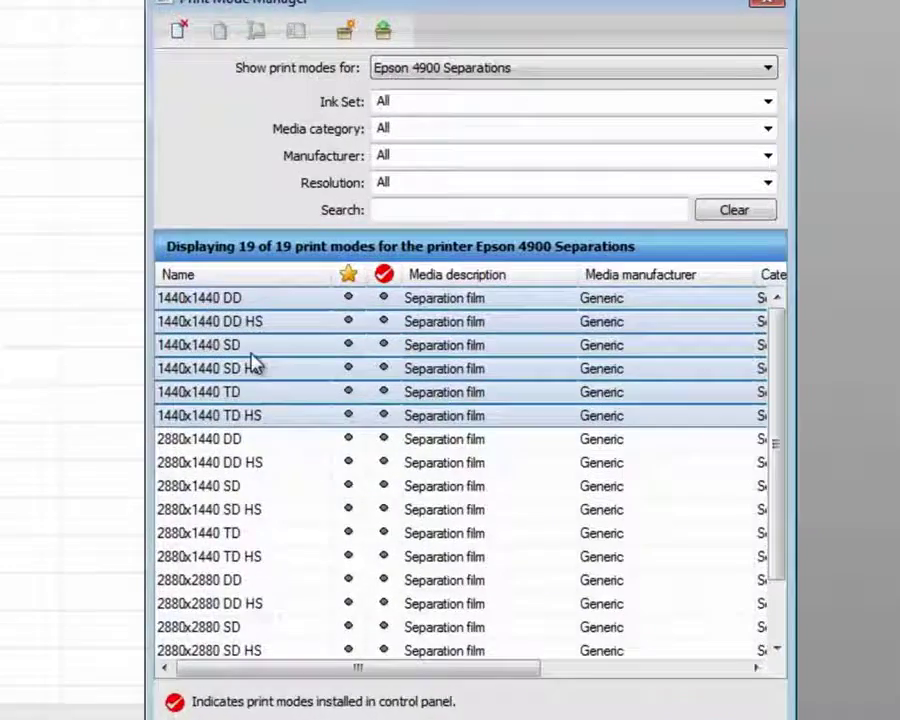
click(272, 331)
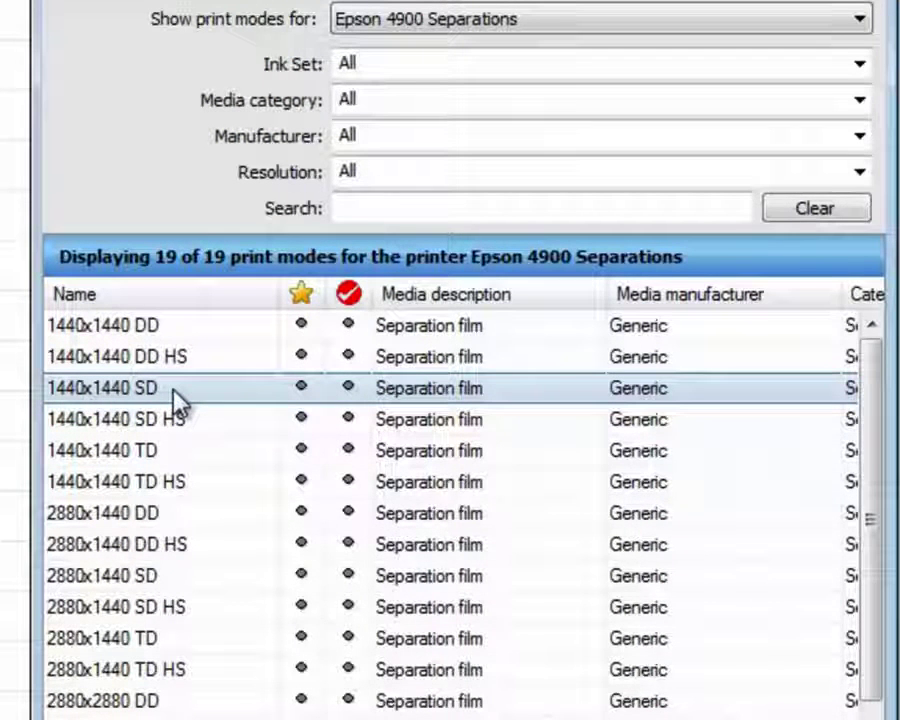
click(182, 418)
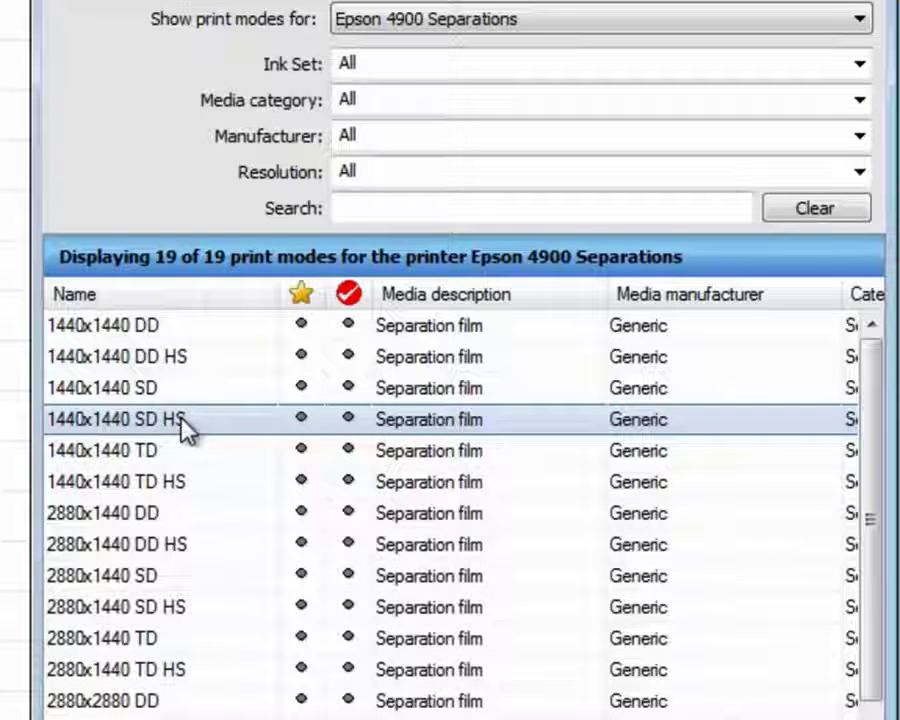
click(147, 328)
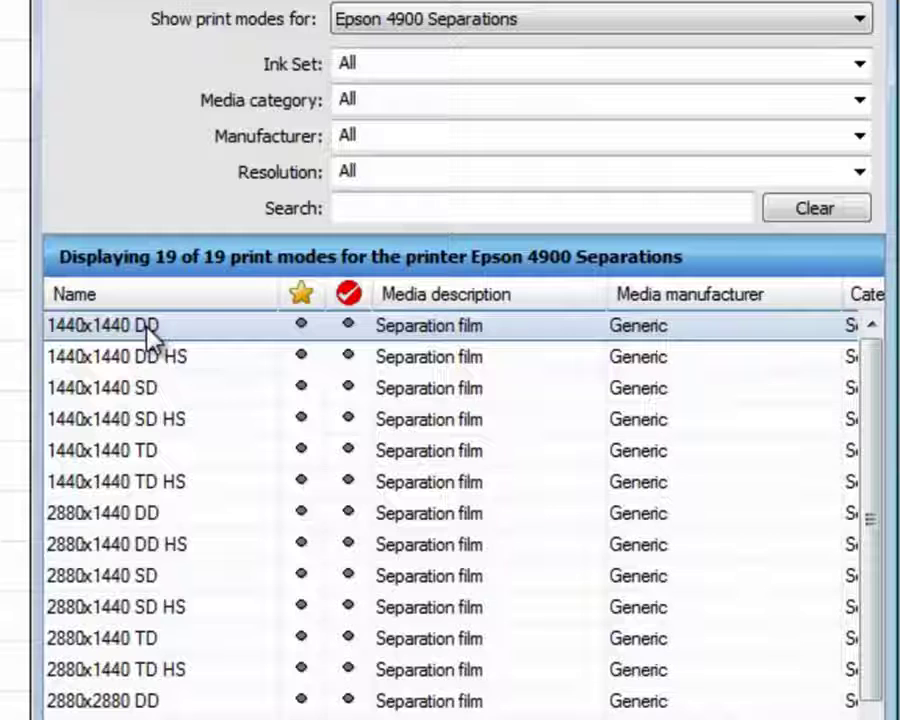
click(172, 365)
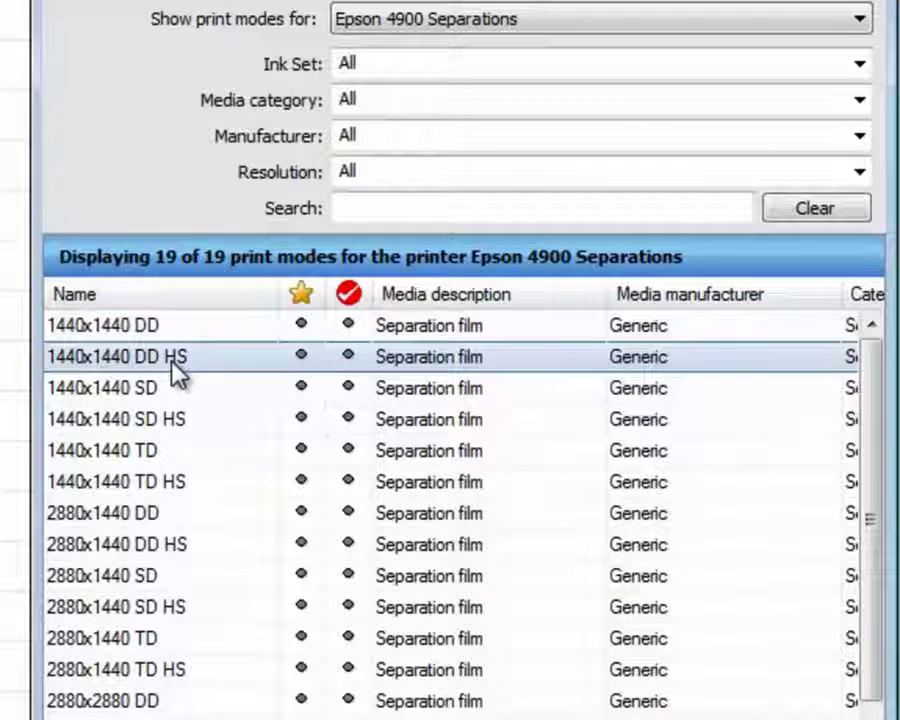
click(147, 452)
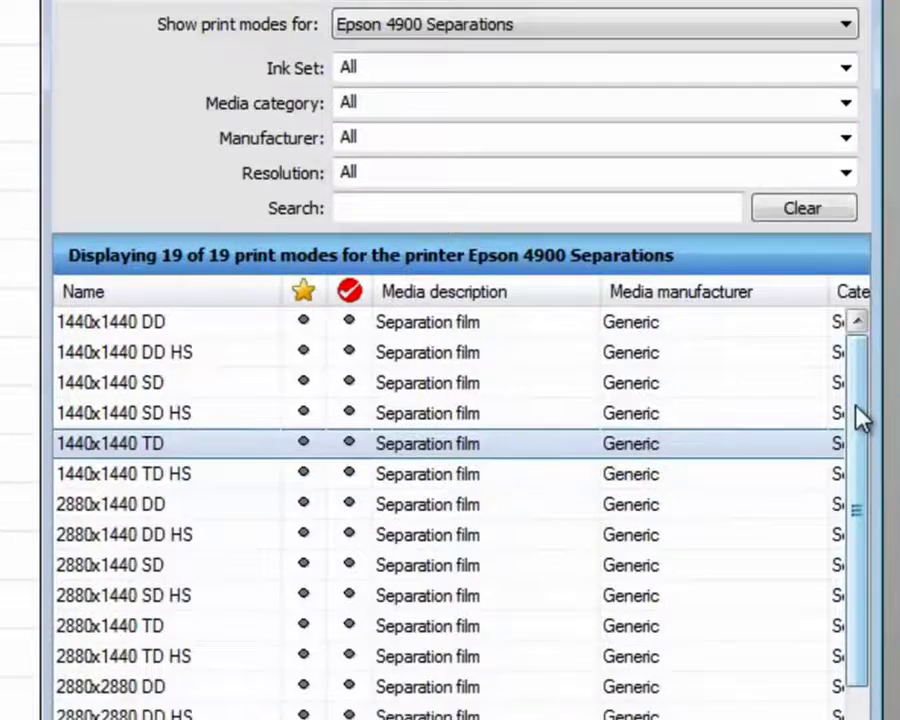
drag(866, 412, 872, 436)
drag(724, 366, 680, 335)
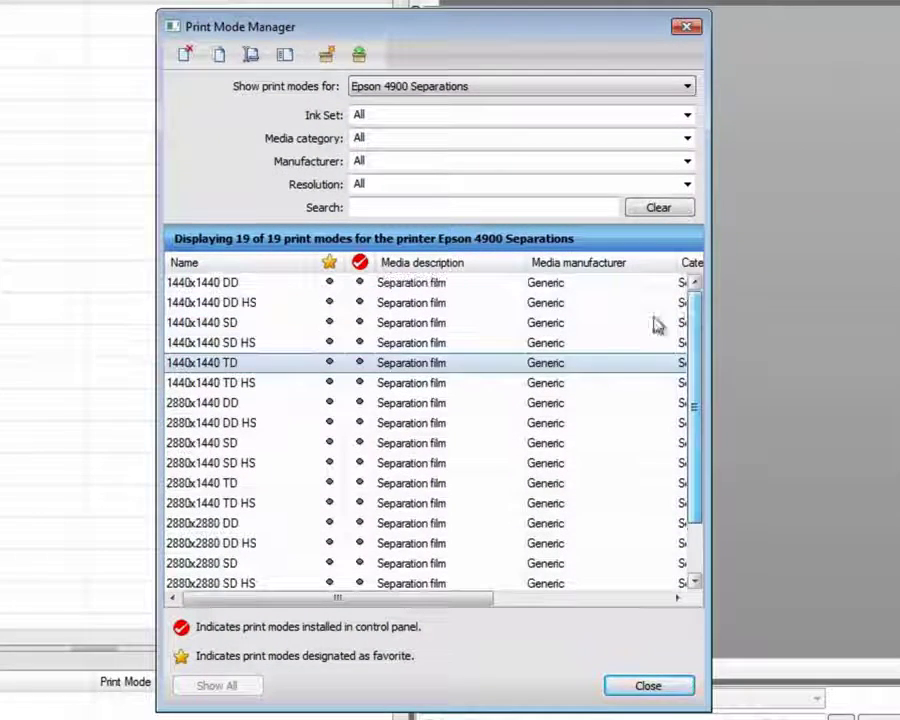
Step: Copy the 1440x1440 SD print mode and name the copy Test Chromaline 1
click(187, 322)
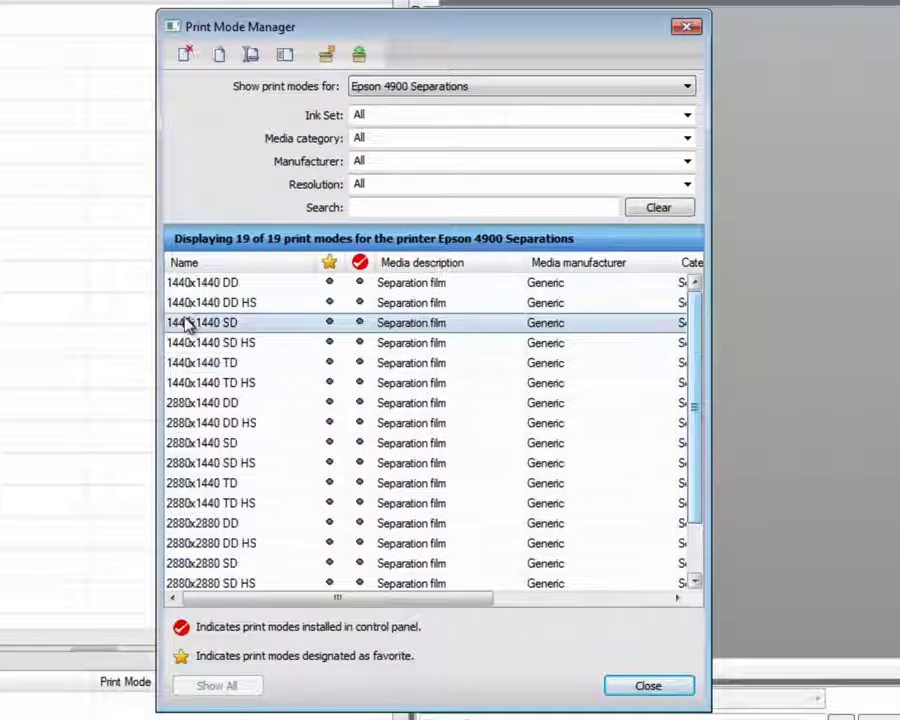
right_click(212, 327)
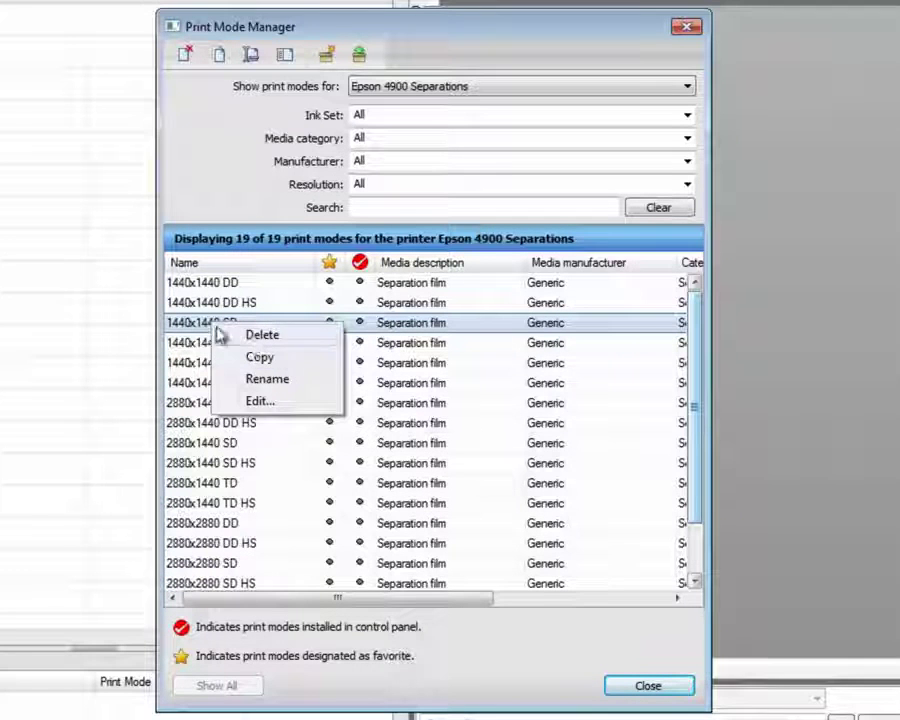
click(195, 325)
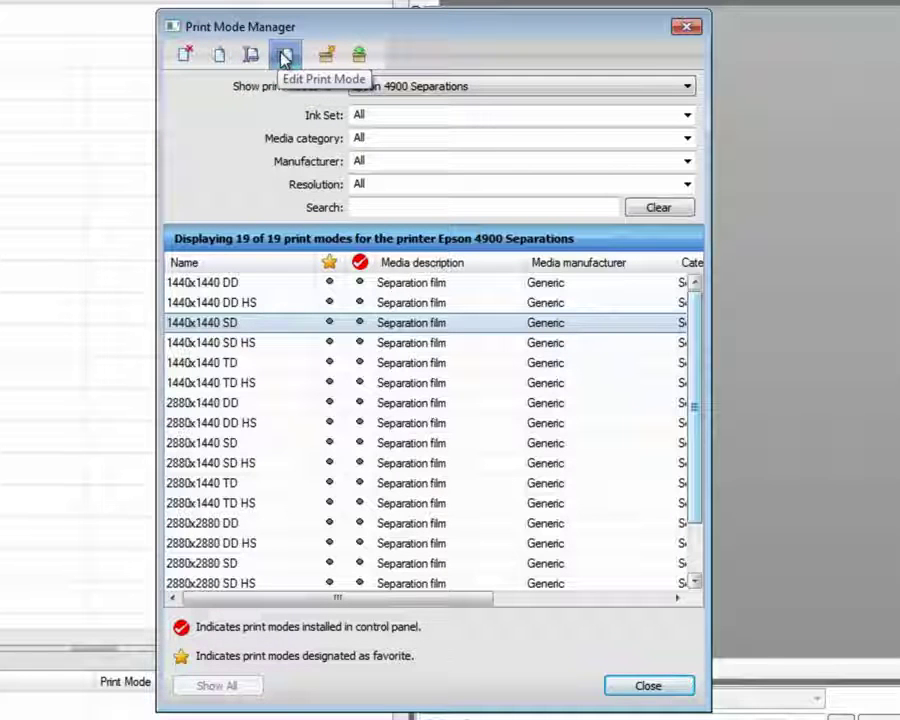
right_click(217, 325)
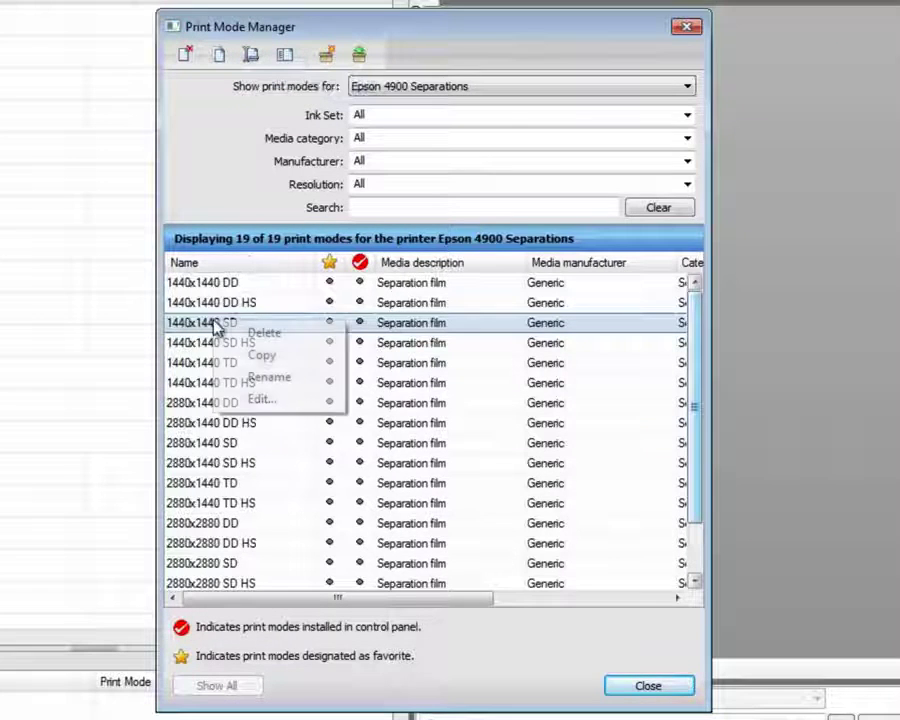
click(262, 356)
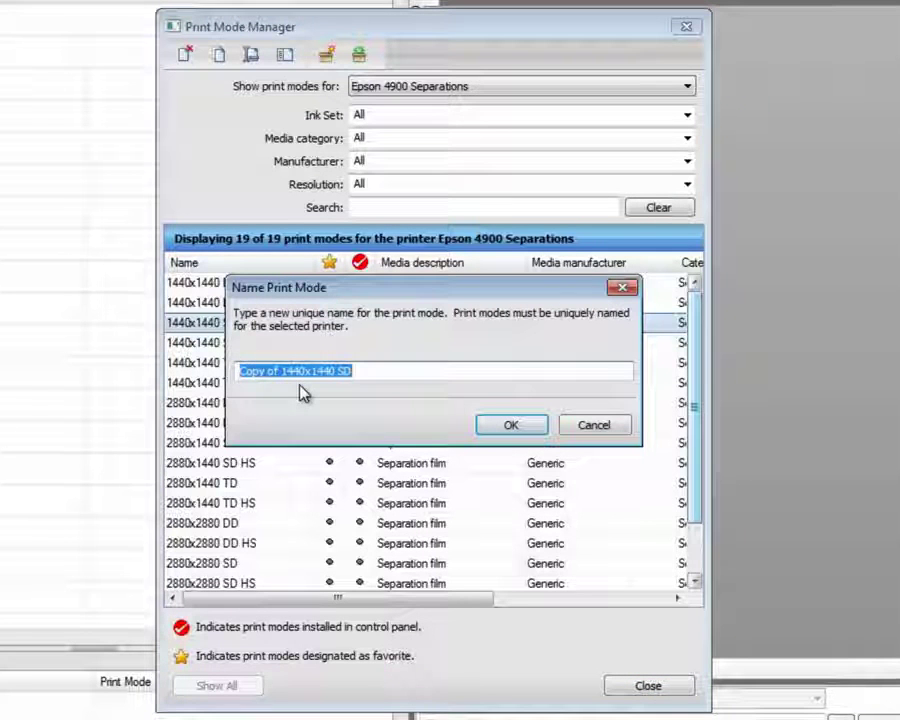
text(Test Chr)
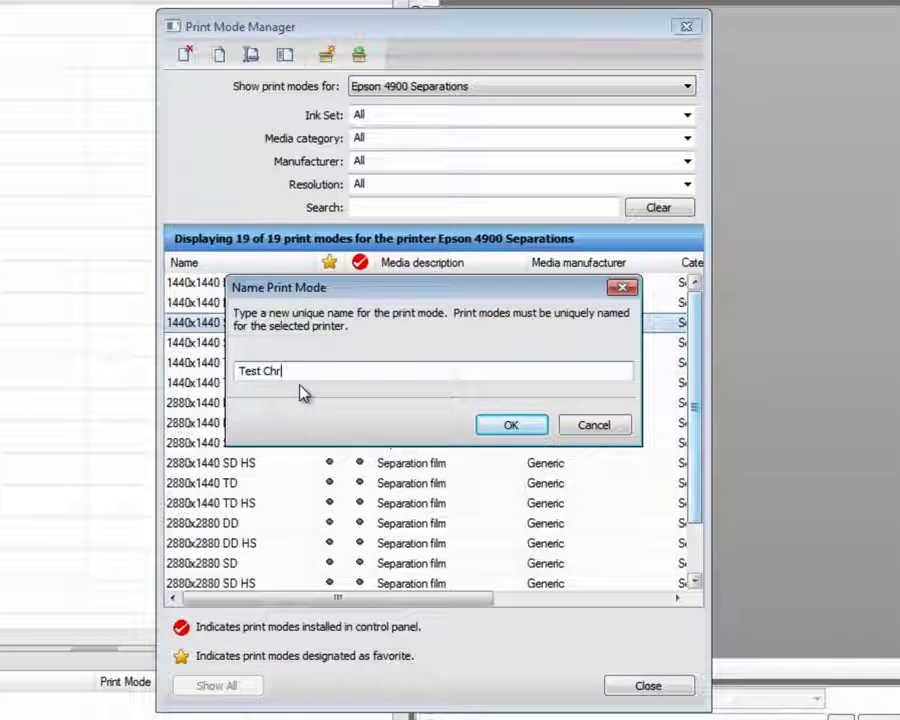
text(omaline)
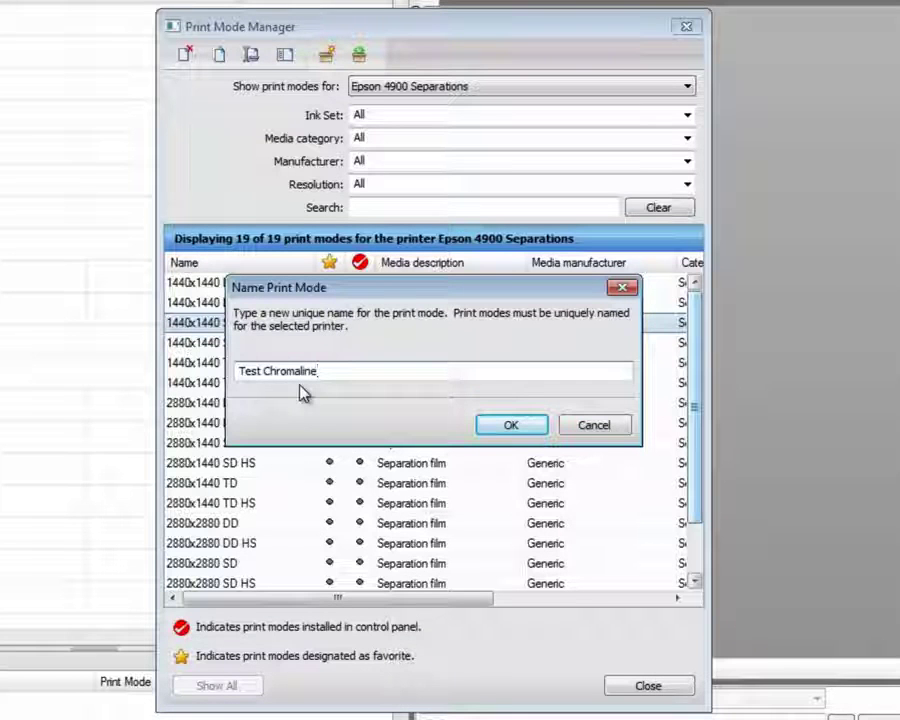
text( 1)
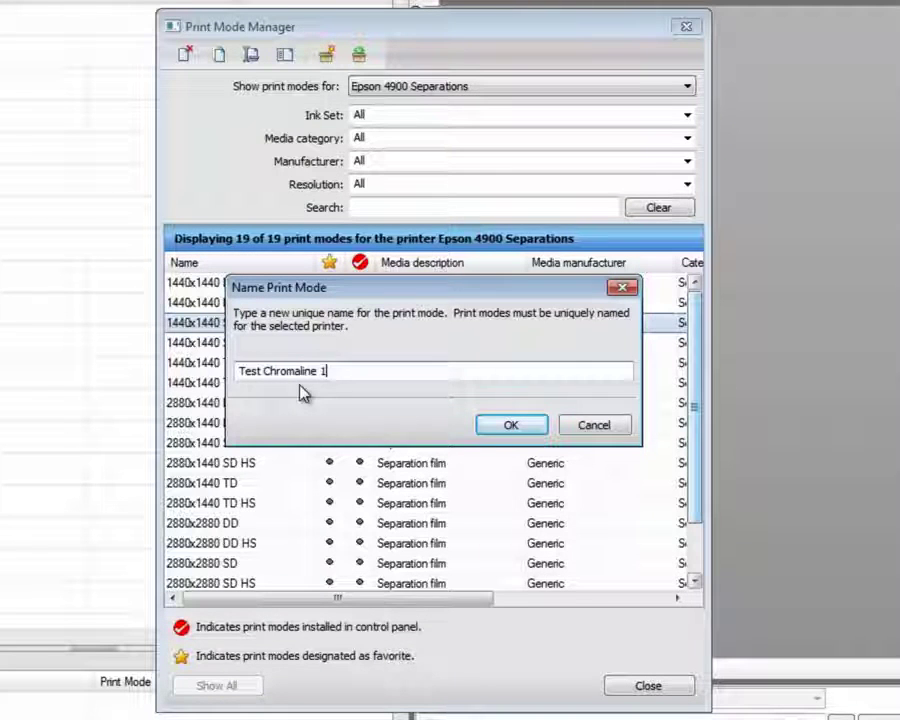
click(512, 426)
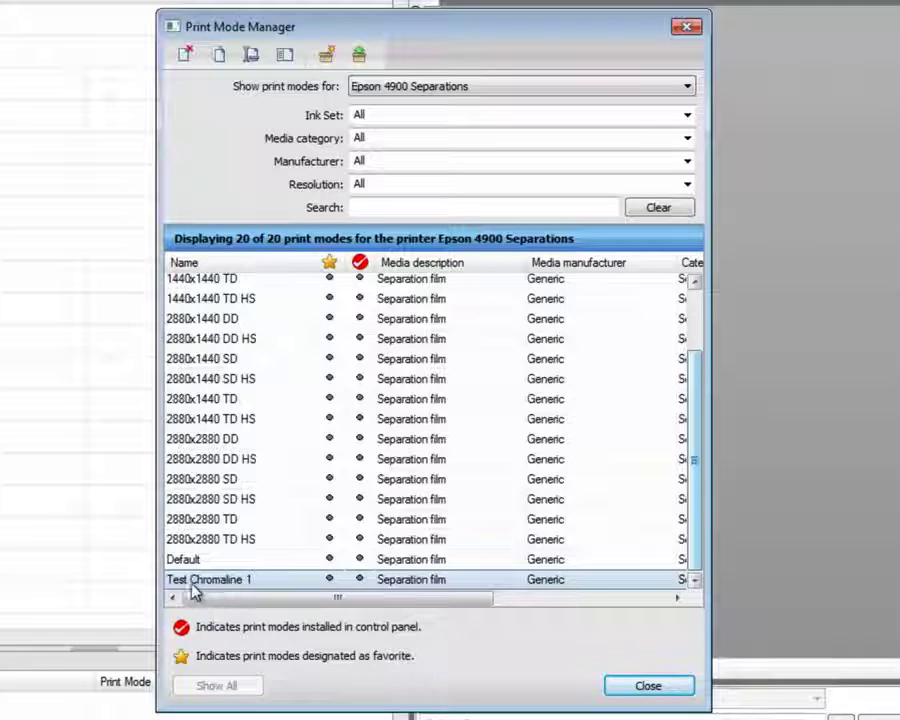
Step: Open the Test Chromaline 1 print mode's properties for editing
double_click(251, 585)
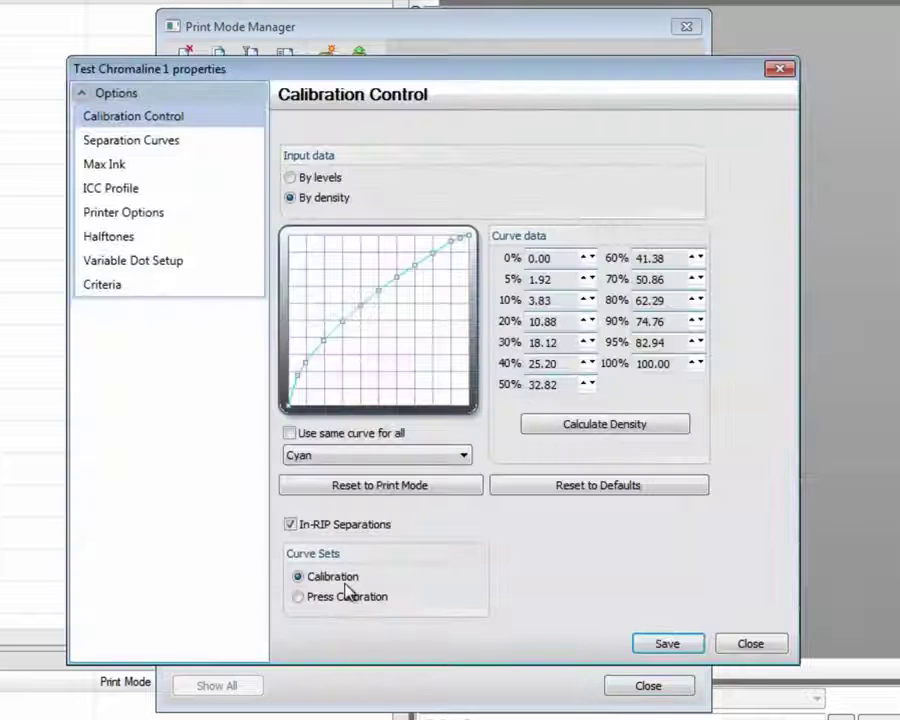
click(755, 648)
right_click(205, 583)
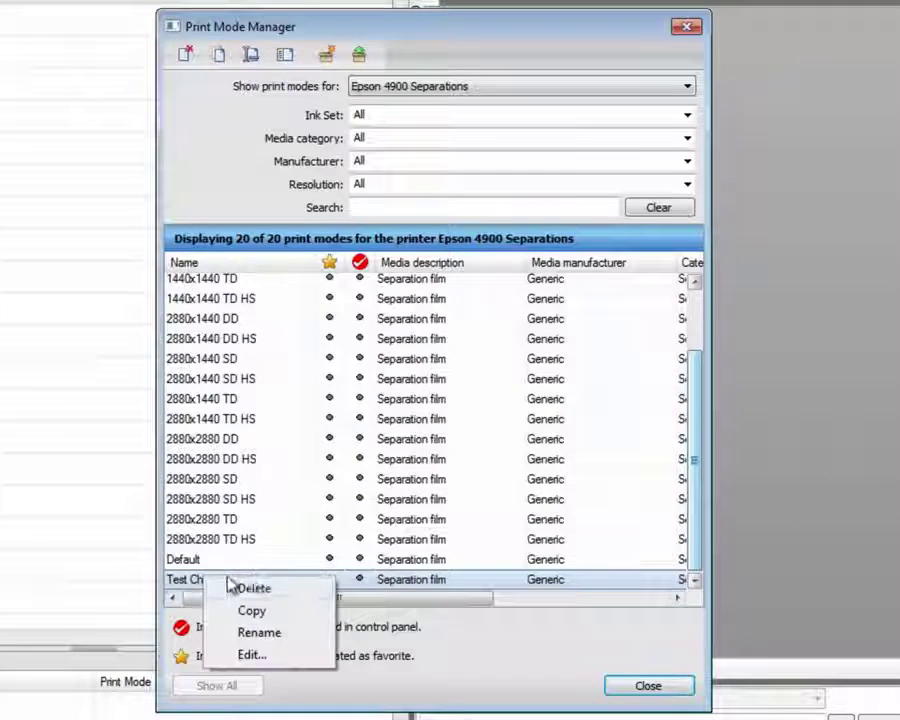
click(250, 655)
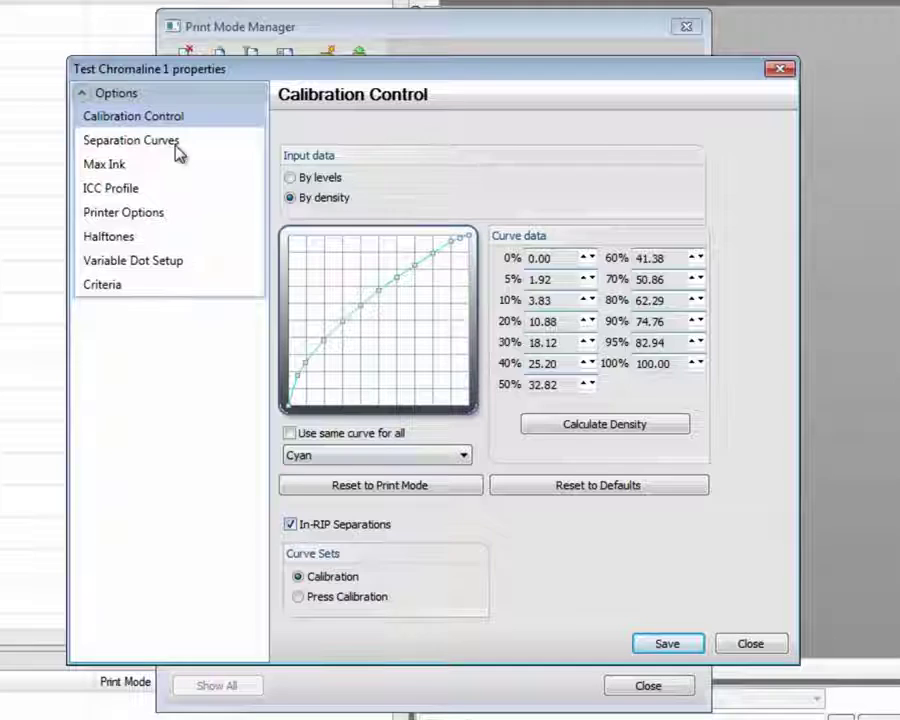
Step: Review the Separation Curves, Max Ink and ICC Profile settings of the Test Chromaline 1 print mode
click(137, 142)
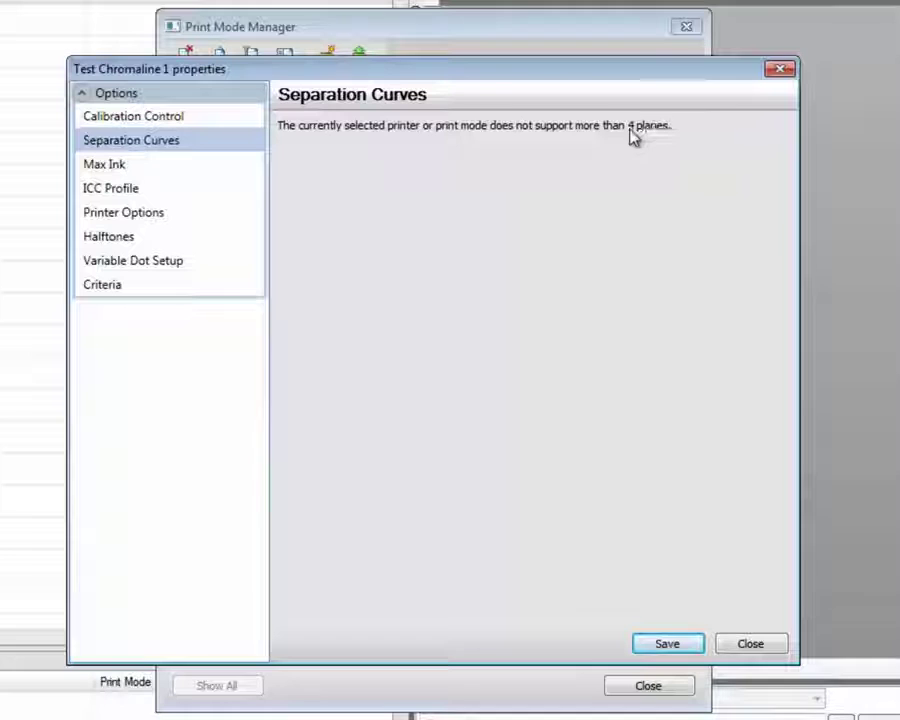
click(106, 166)
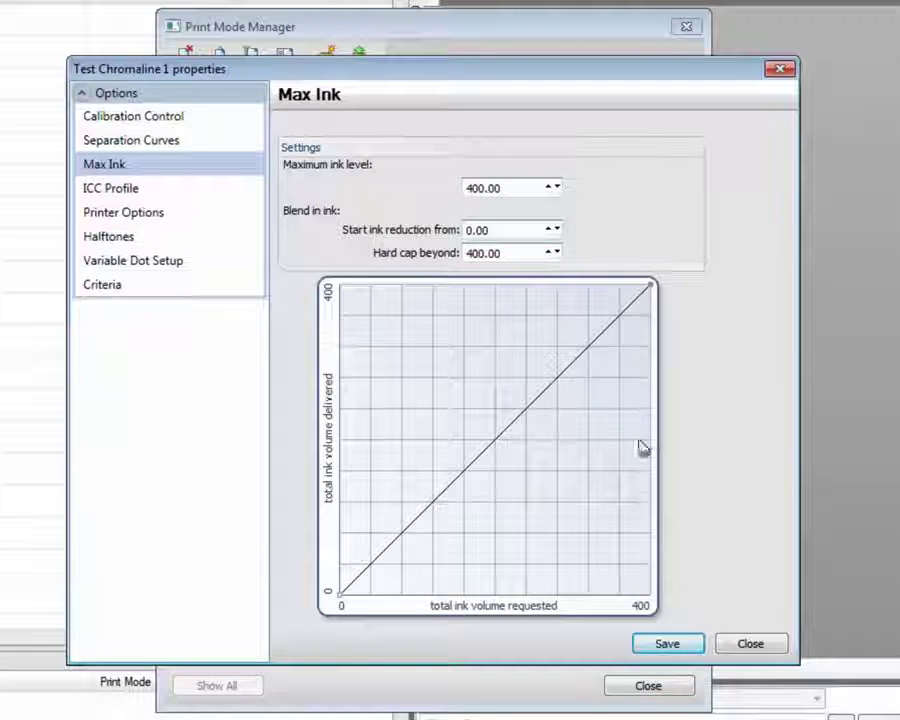
click(118, 190)
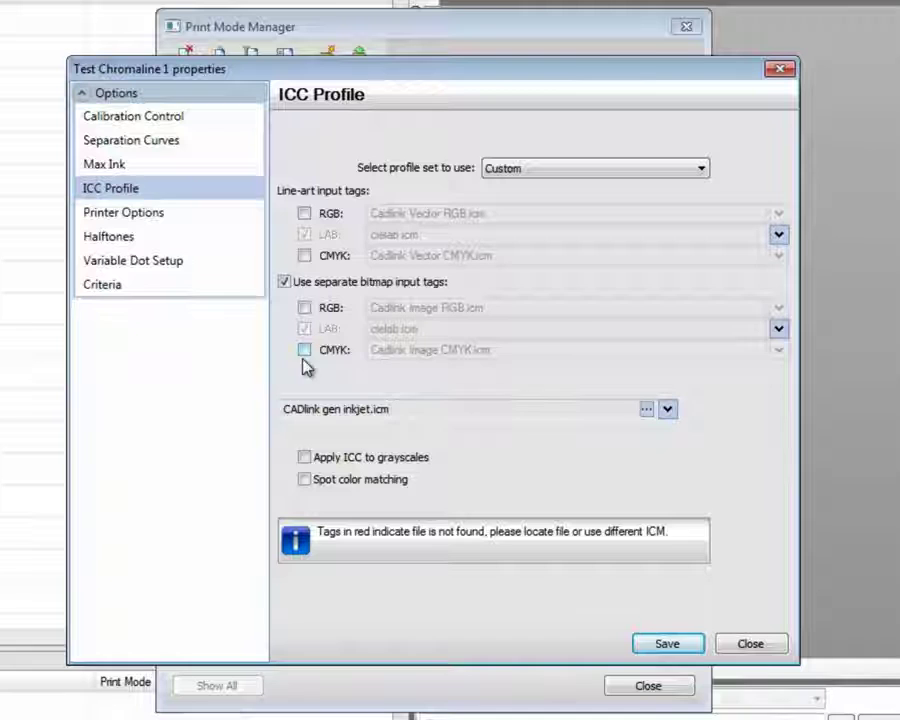
Step: Review the Resolution, Ink Setup and Cut Paper choices in the print mode's Printer Options
click(115, 221)
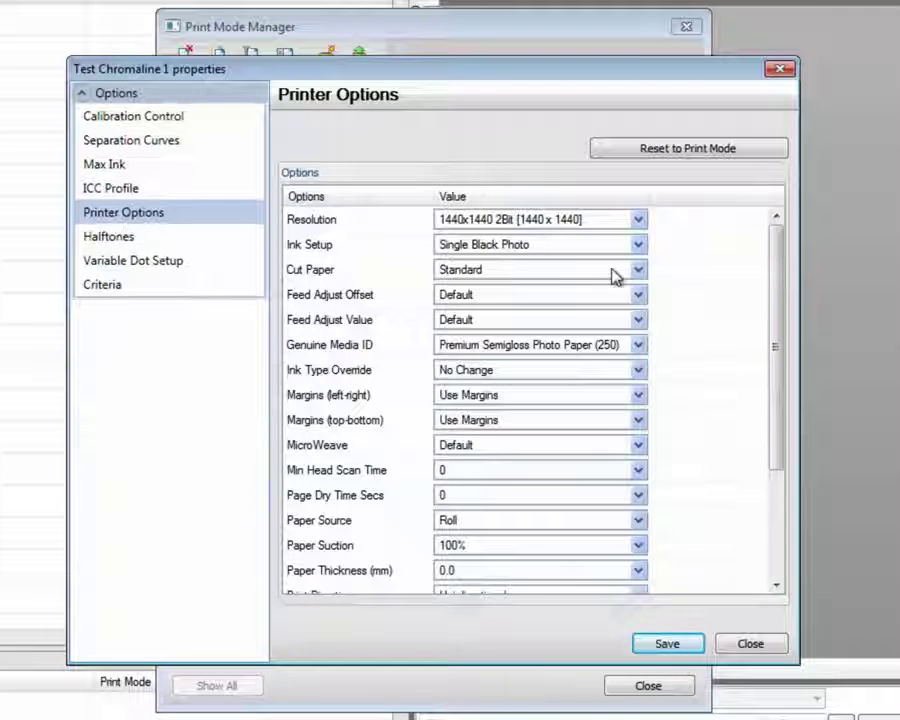
mouse_move(779, 269)
mouse_down()
mouse_move(790, 372)
mouse_move(790, 259)
mouse_up()
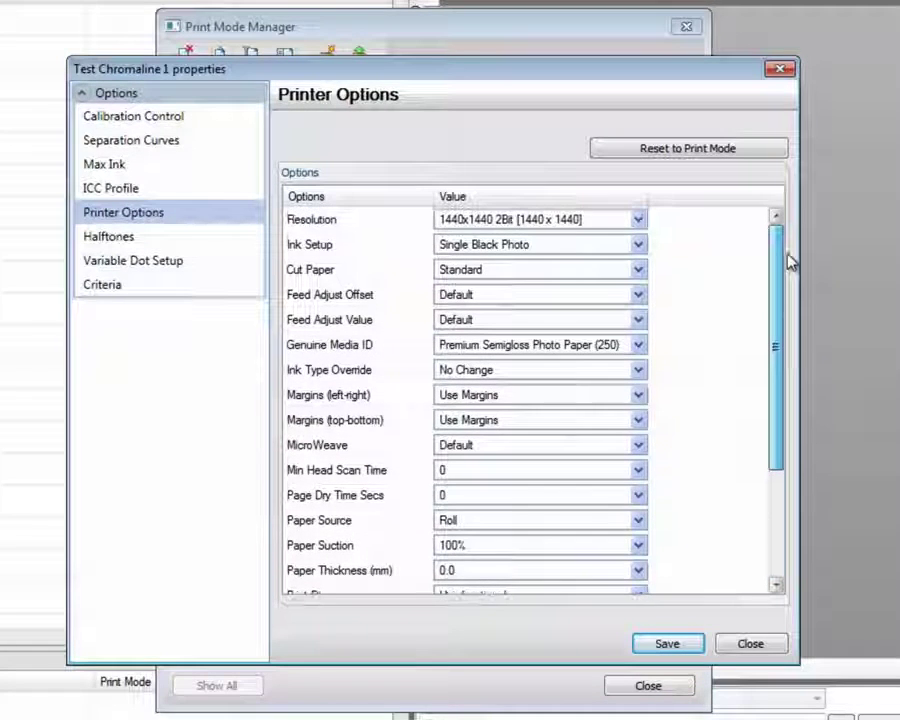
click(638, 221)
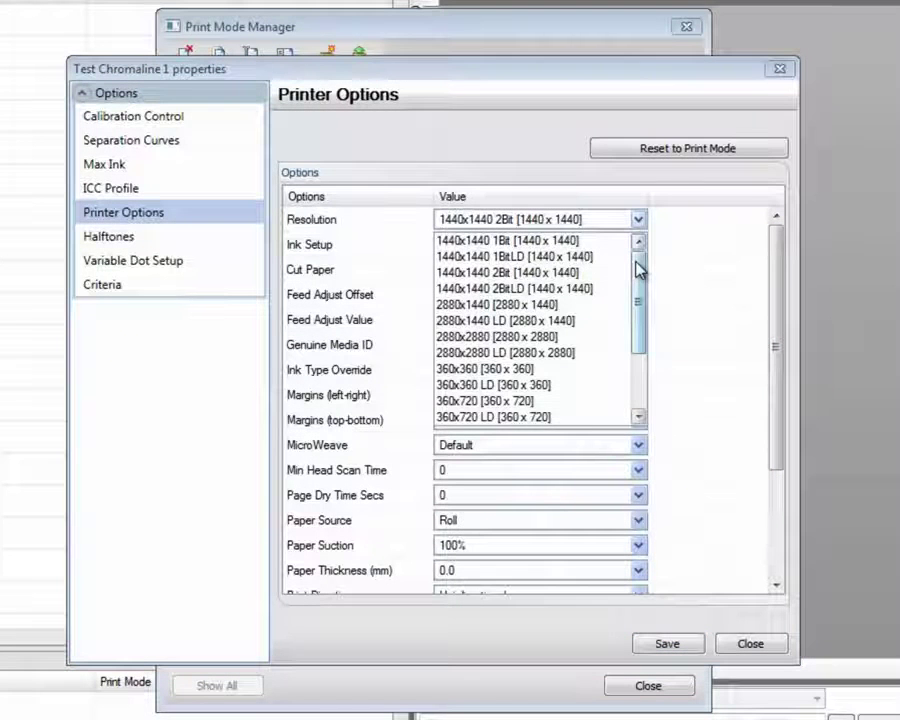
drag(639, 269, 643, 341)
scroll(652, 280, up, 2)
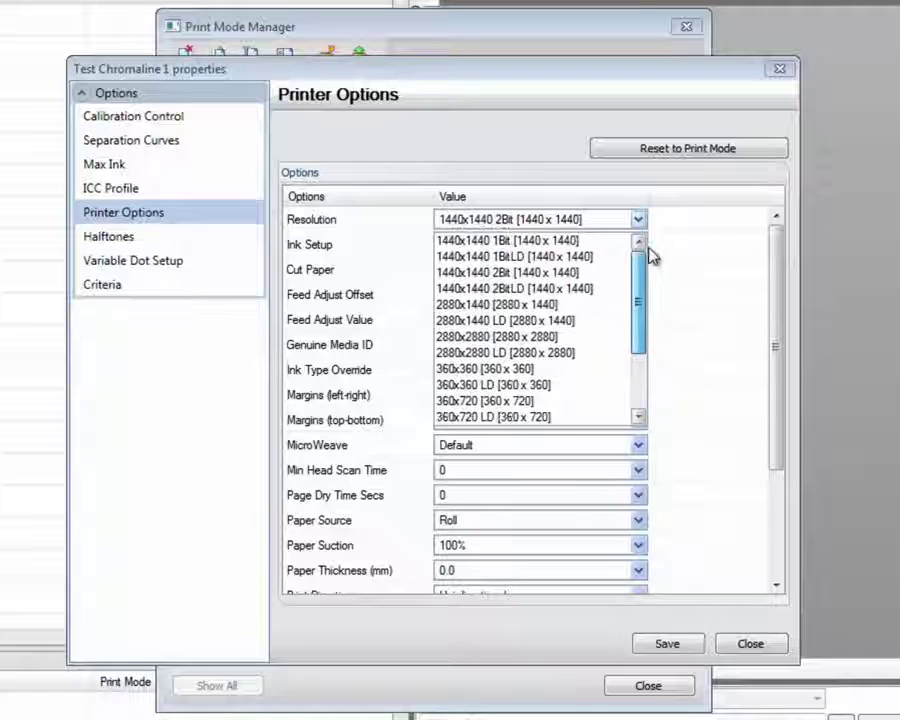
click(672, 243)
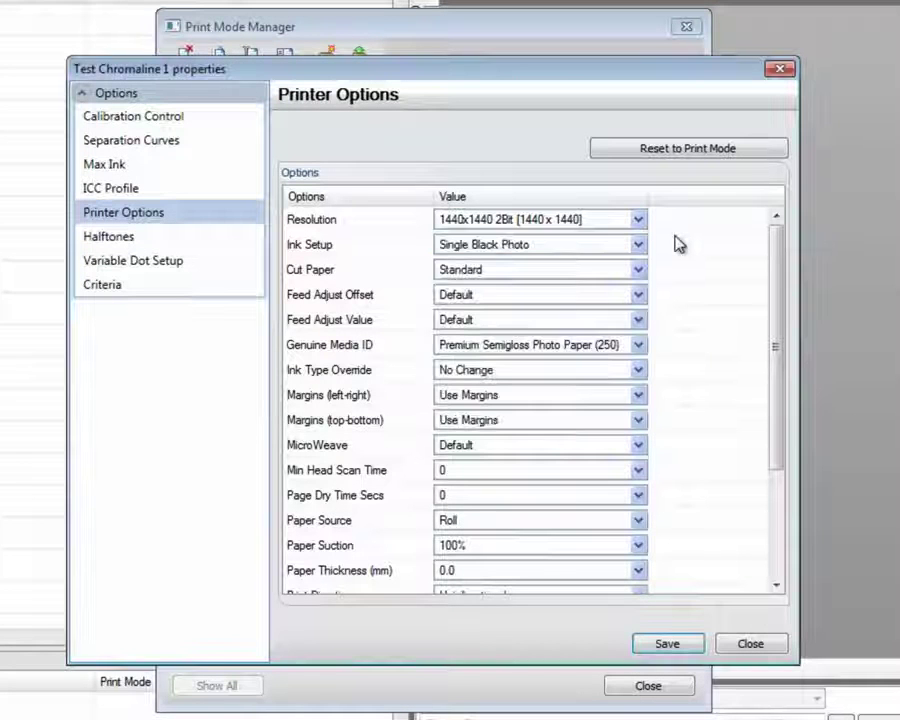
click(640, 247)
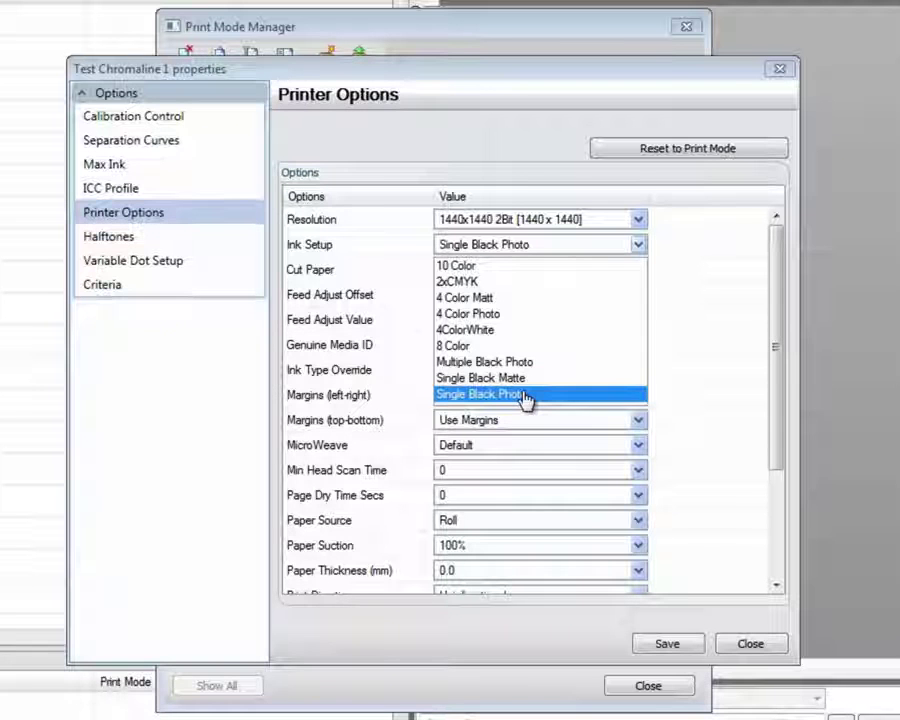
click(705, 285)
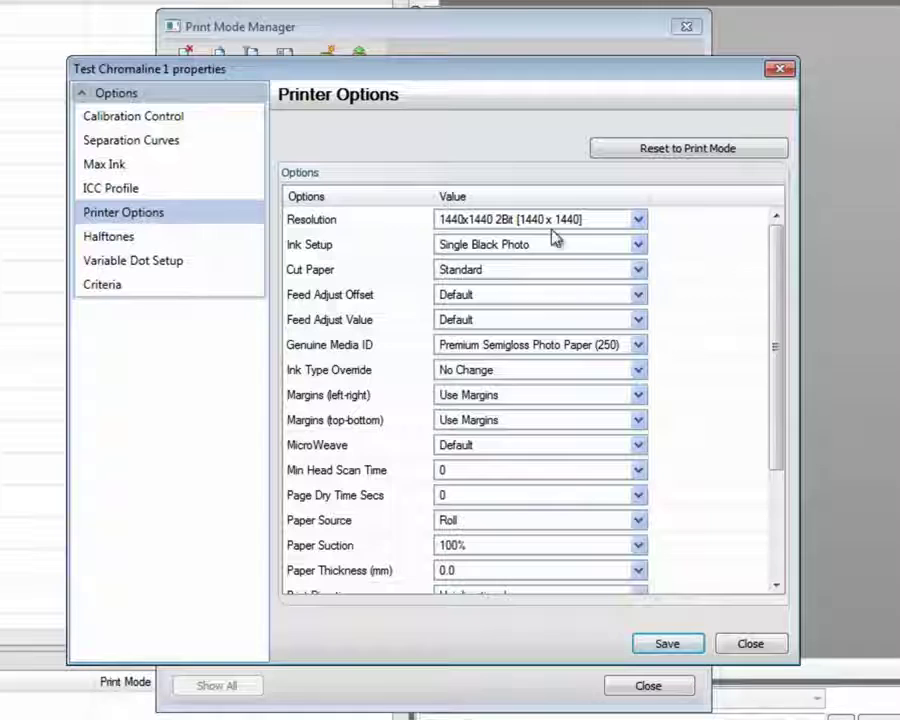
click(639, 270)
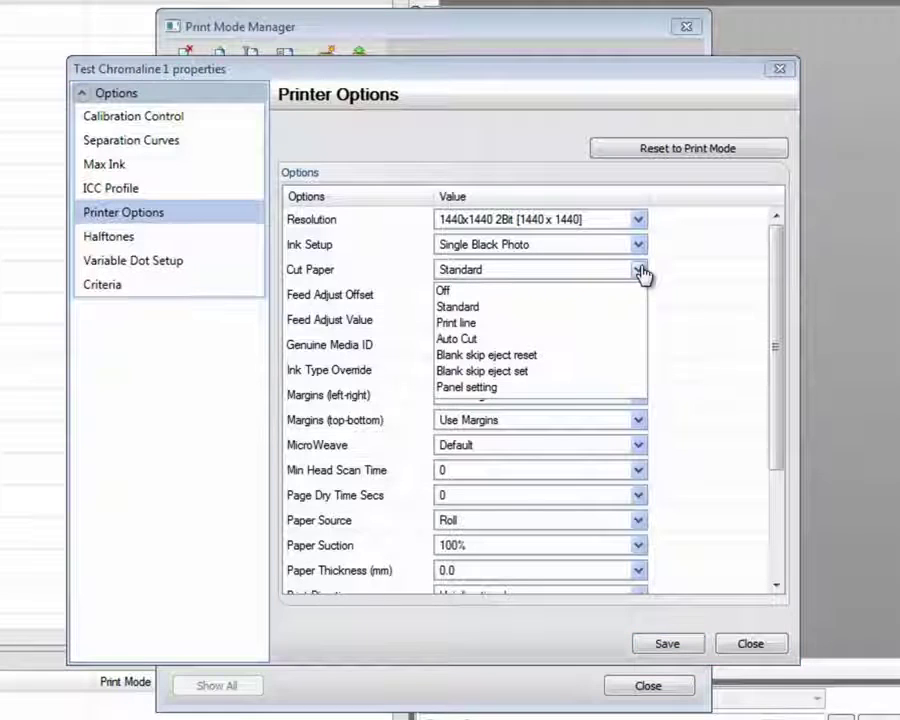
click(639, 270)
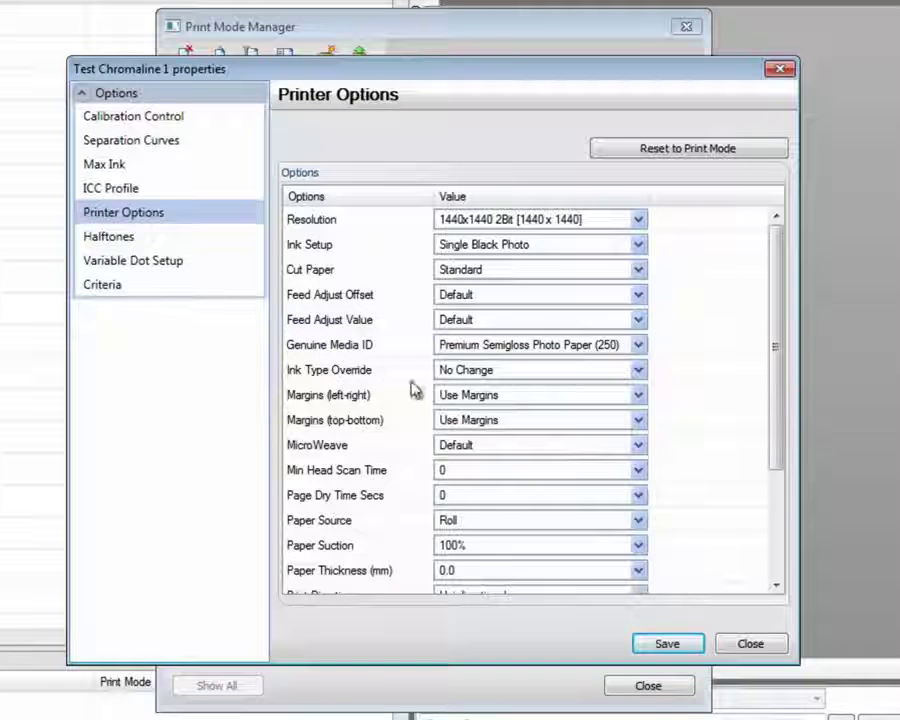
Step: Examine the Paper Source choices and the remaining Printer Options down to Top Margin Distance
drag(780, 334, 789, 436)
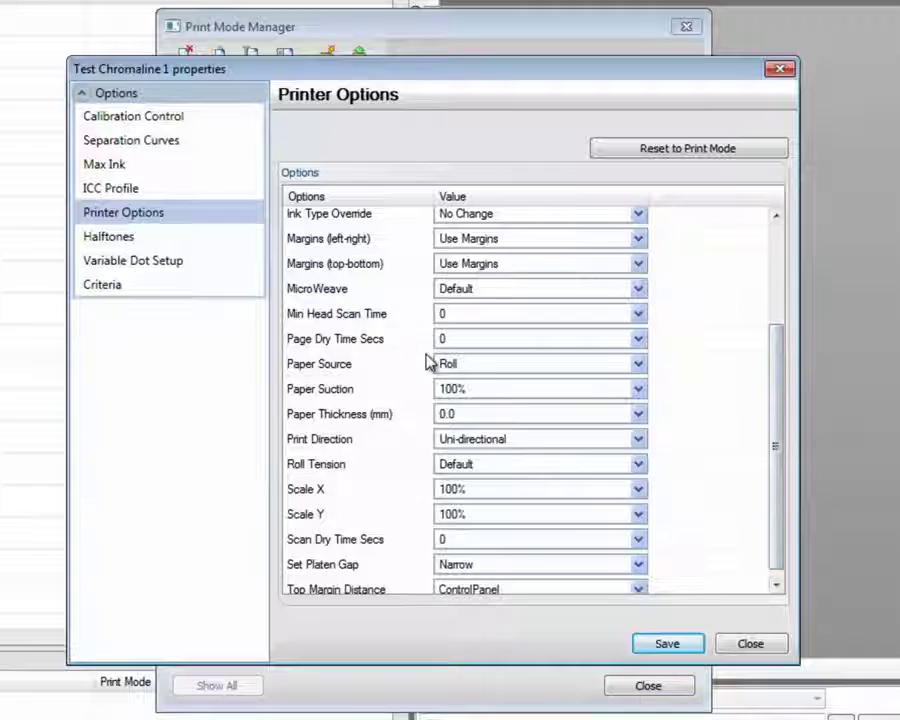
click(519, 368)
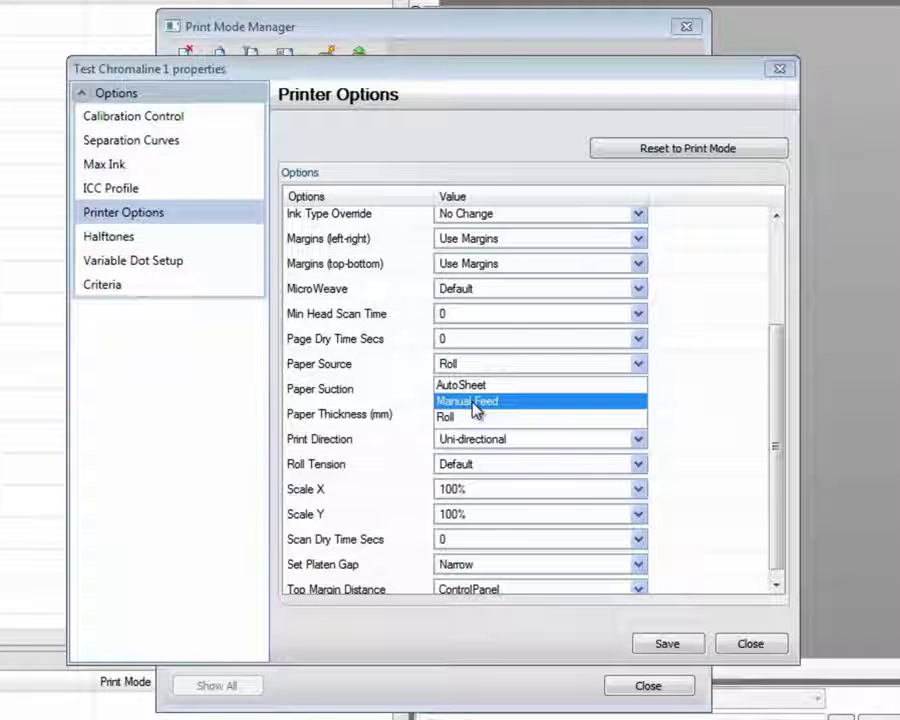
click(704, 362)
drag(780, 388, 780, 396)
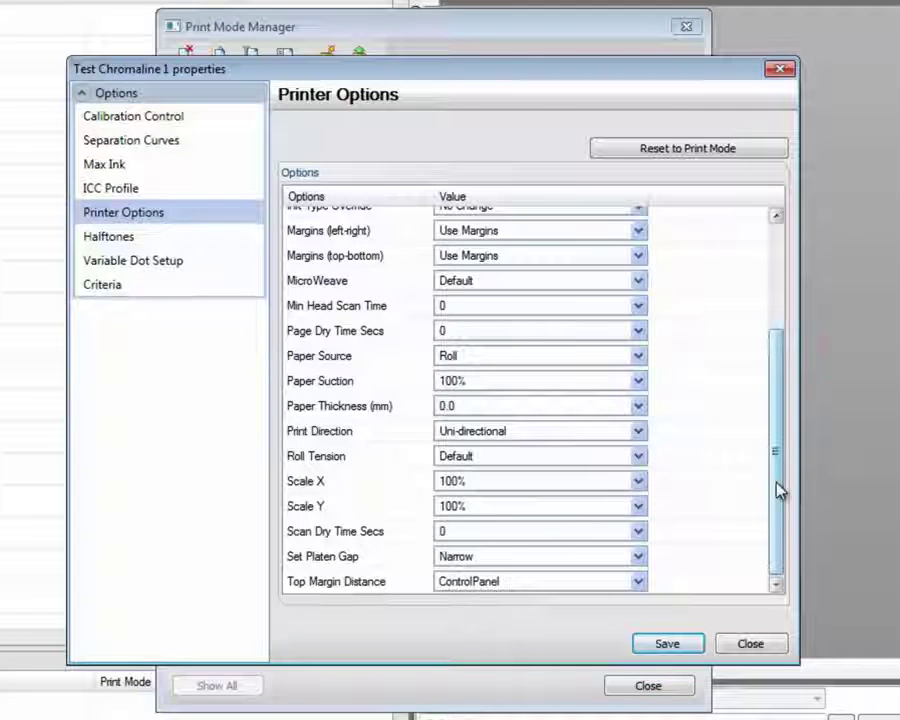
drag(779, 482, 791, 372)
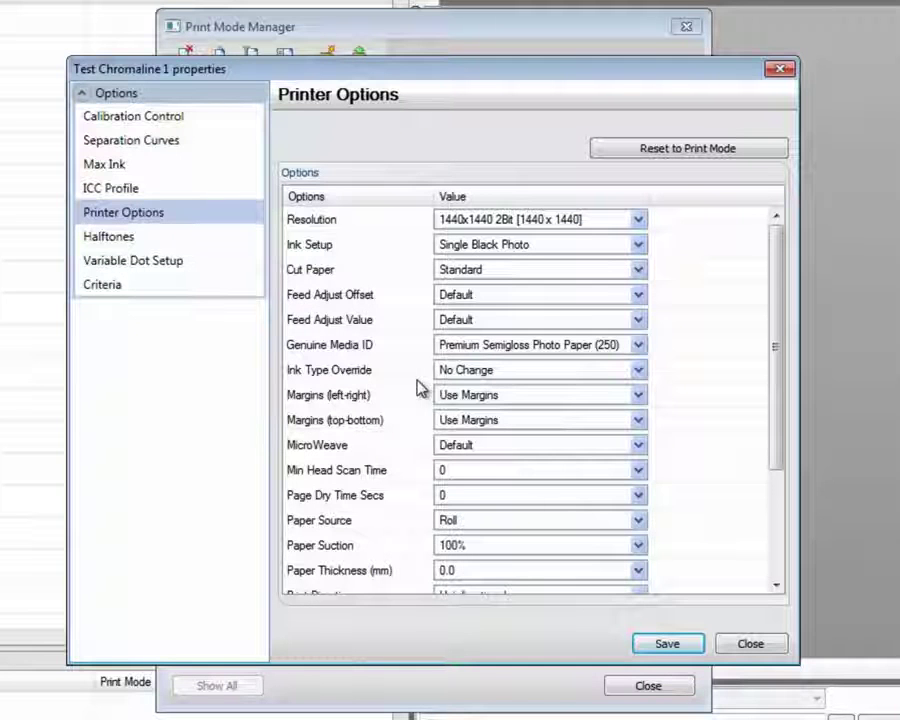
Step: Try the Halftones settings with the application spot function and application halftoning disabled, and re-enable both options
click(110, 237)
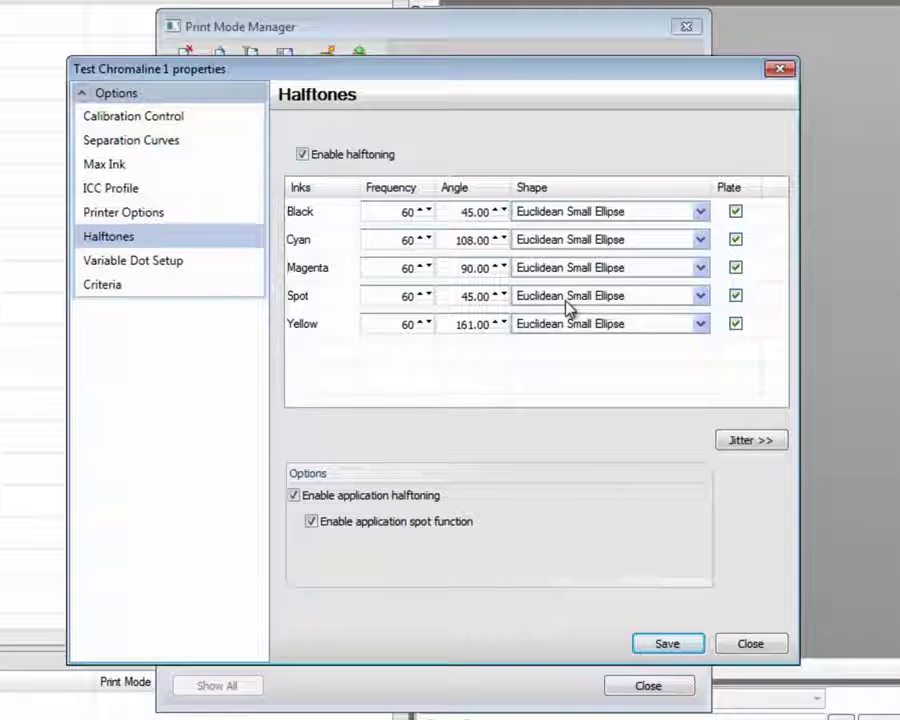
click(316, 299)
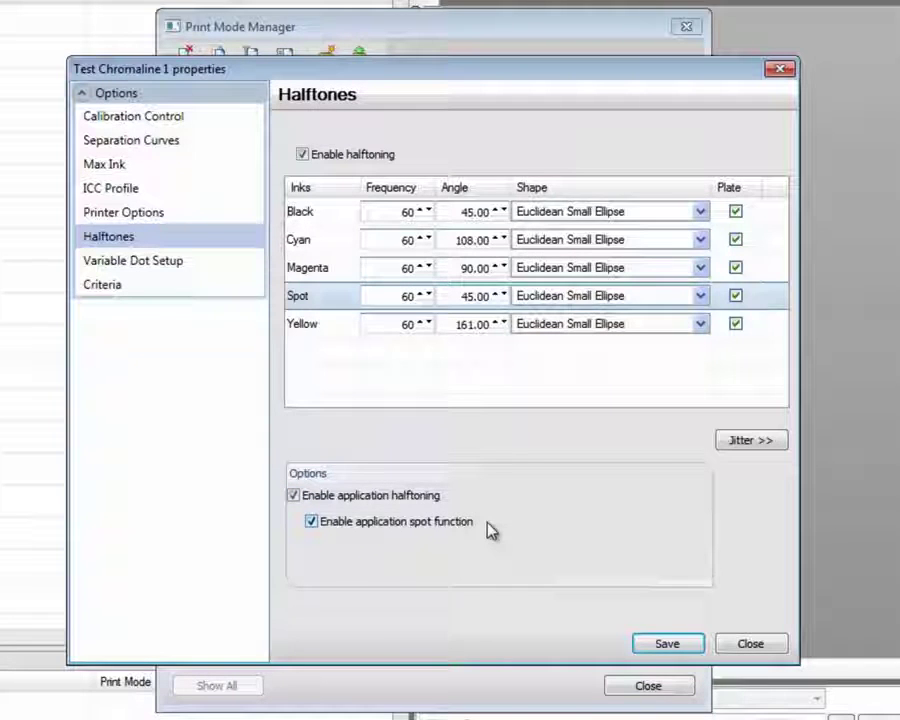
click(312, 523)
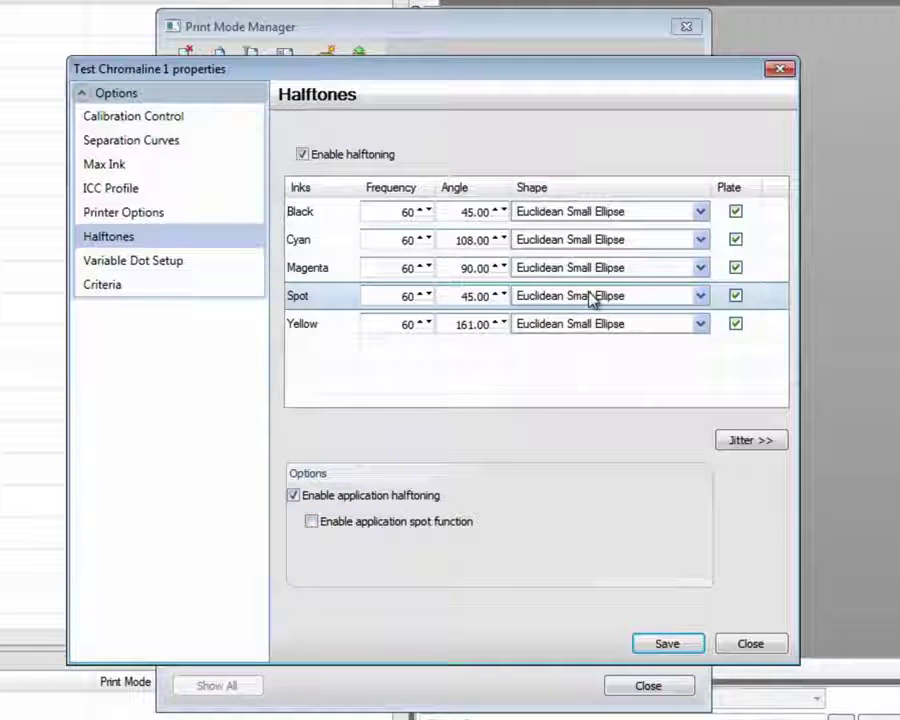
click(294, 496)
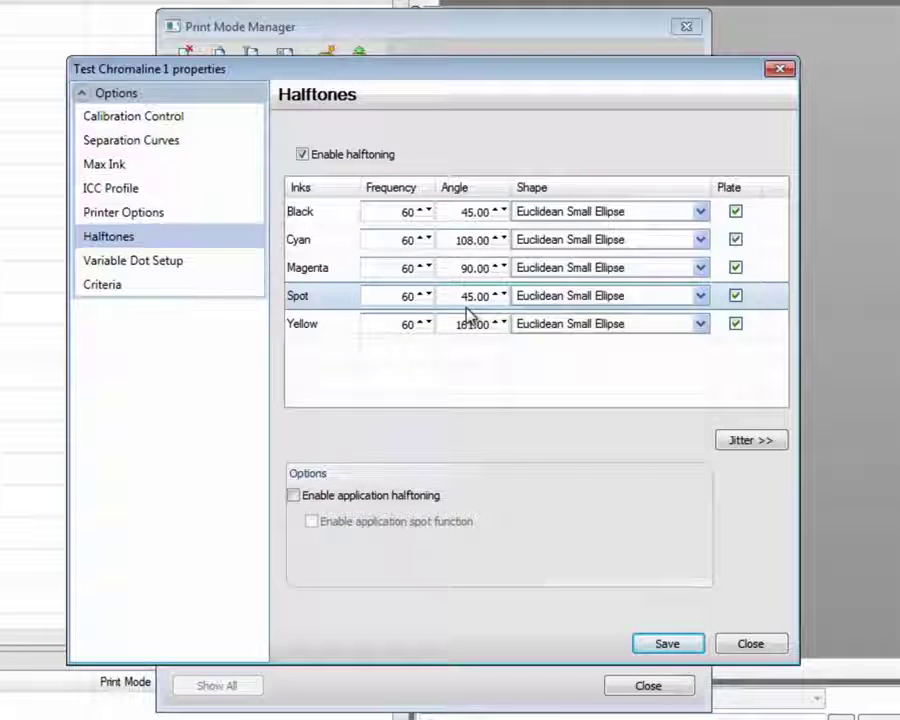
click(293, 496)
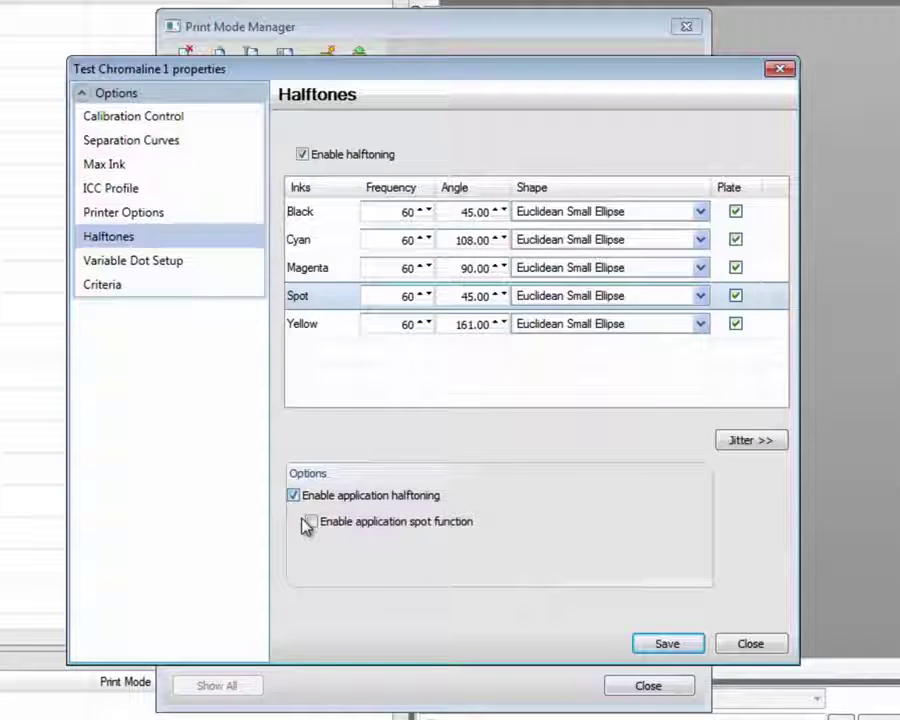
click(309, 522)
Step: In Variable Dot Setup, set the Gray dot size to 3 and its percentage to 90%
click(141, 264)
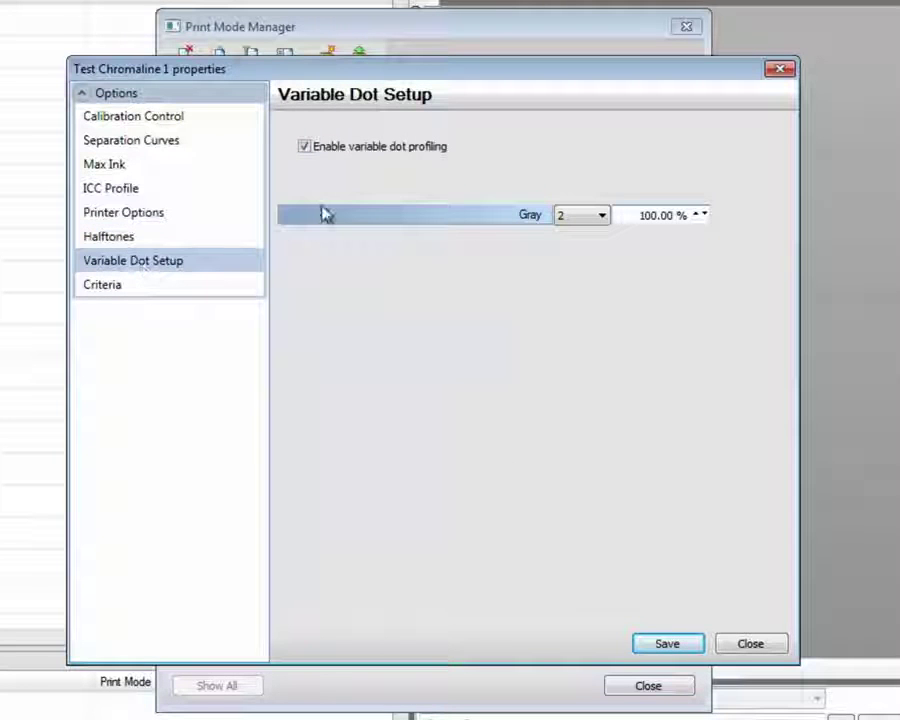
click(601, 218)
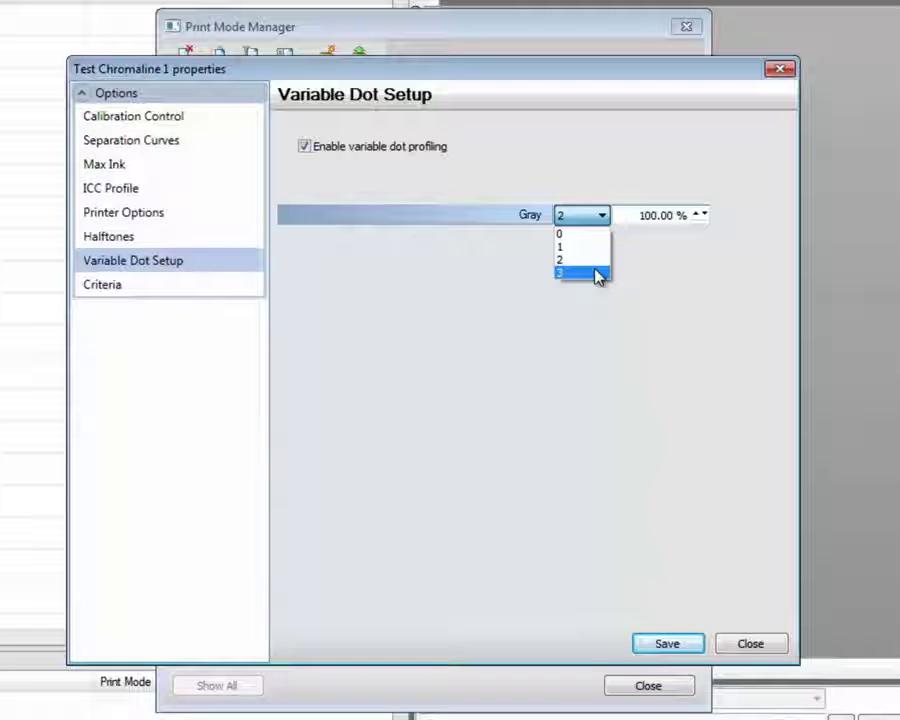
click(585, 260)
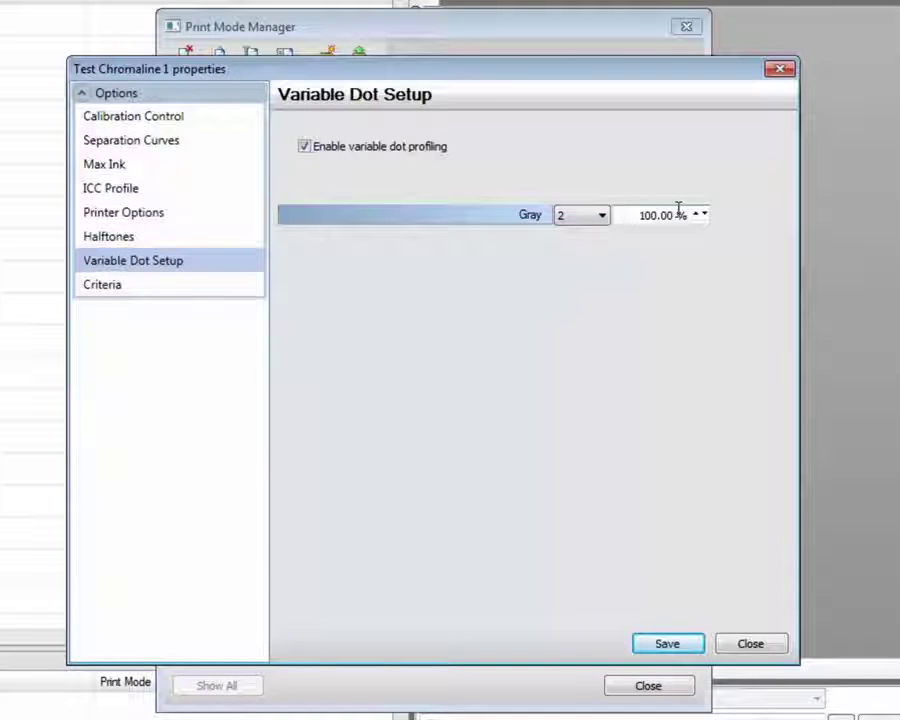
click(603, 220)
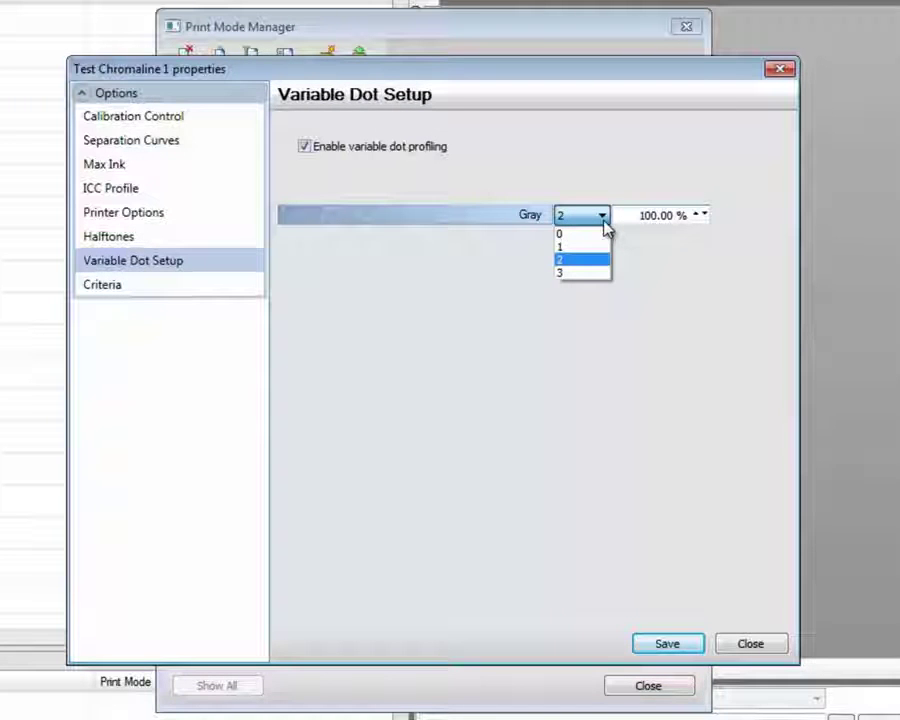
click(590, 272)
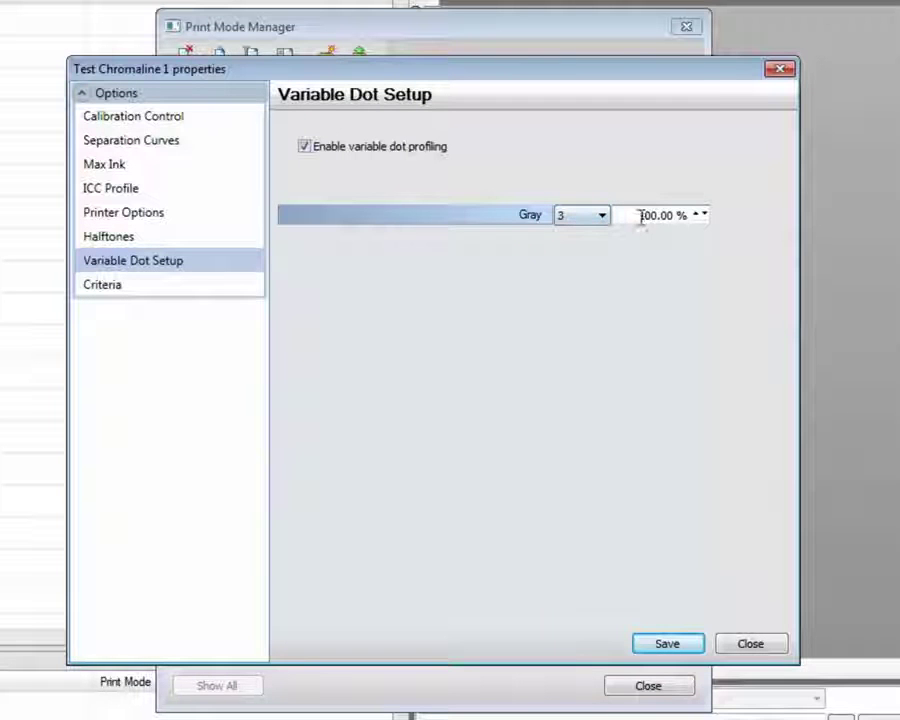
drag(631, 215, 716, 227)
text(90)
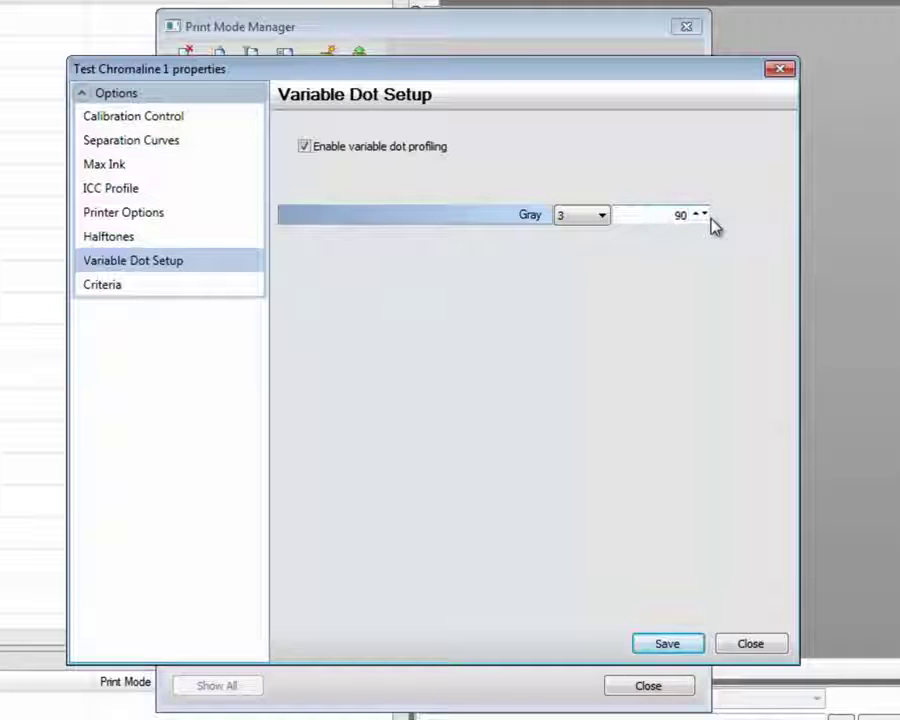
key(Tab)
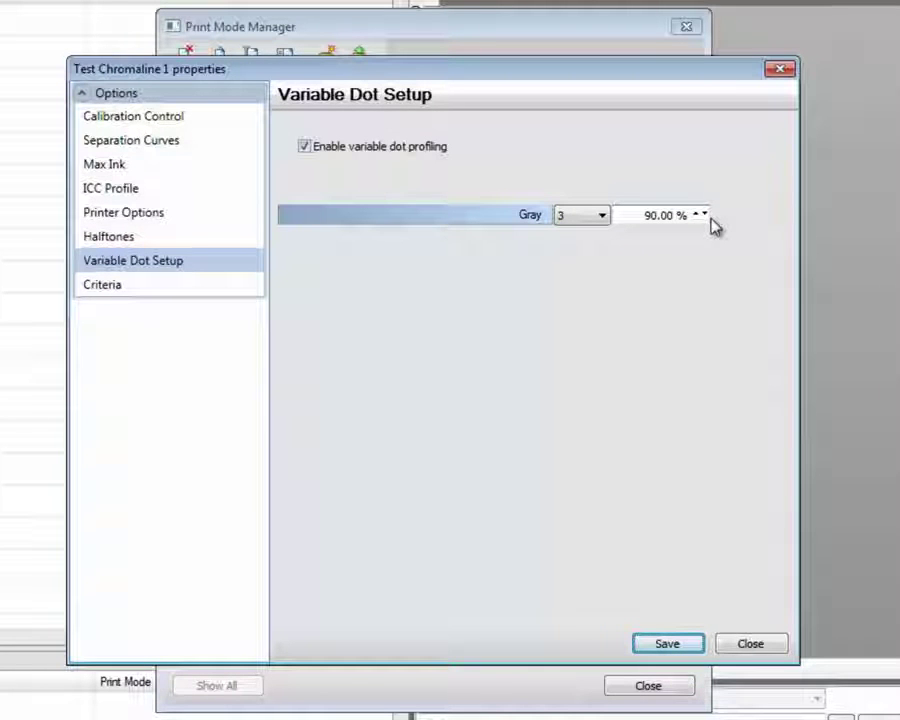
Step: Try the size 3 Gray dot at 80% and at 10%
drag(648, 214, 717, 214)
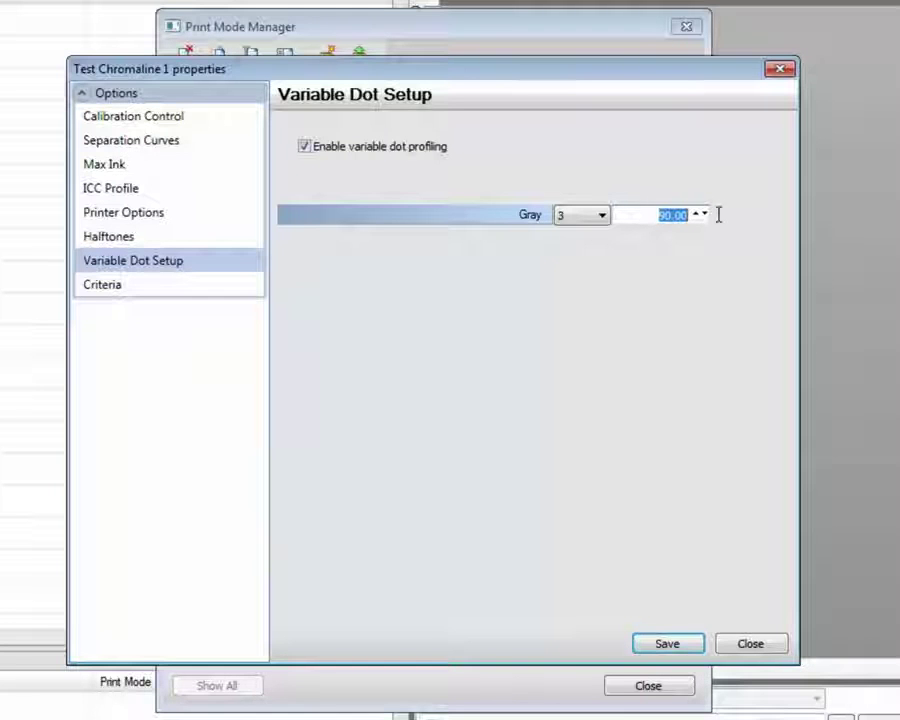
text(80)
key(Tab)
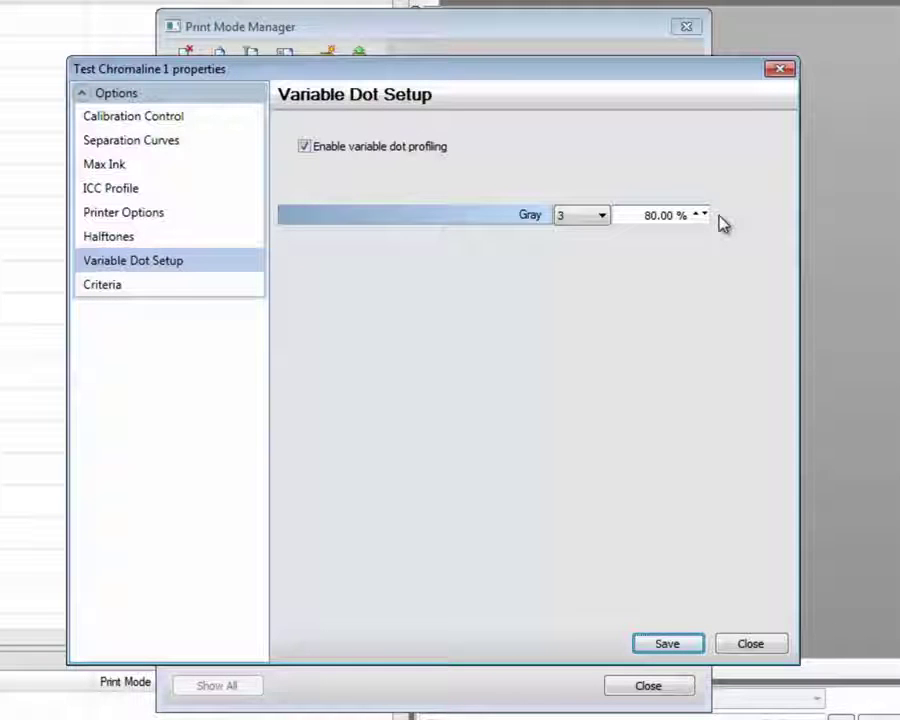
drag(643, 215, 730, 222)
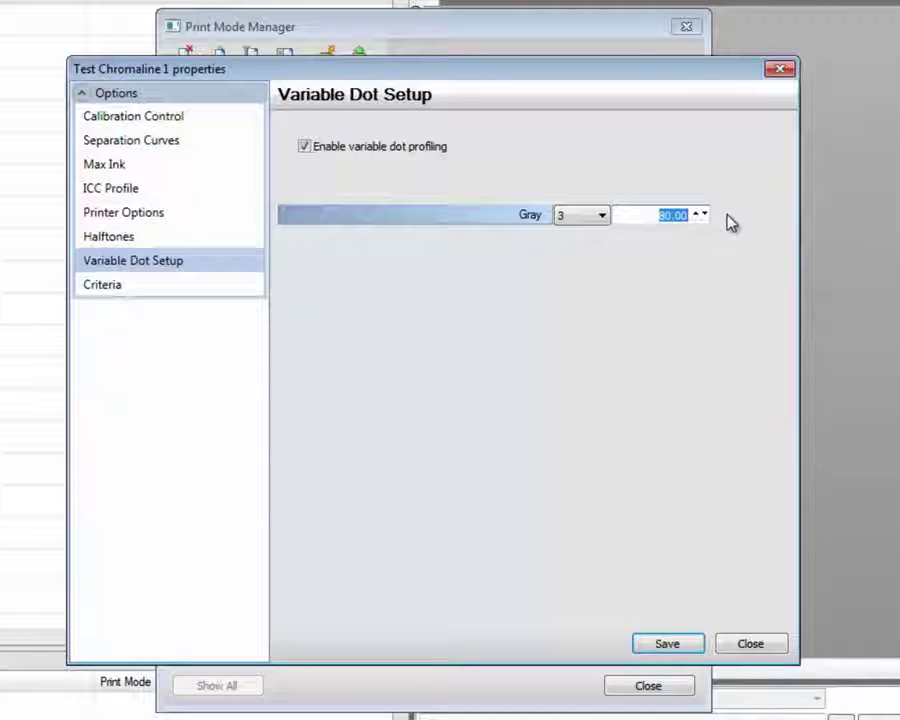
text(10)
key(Return)
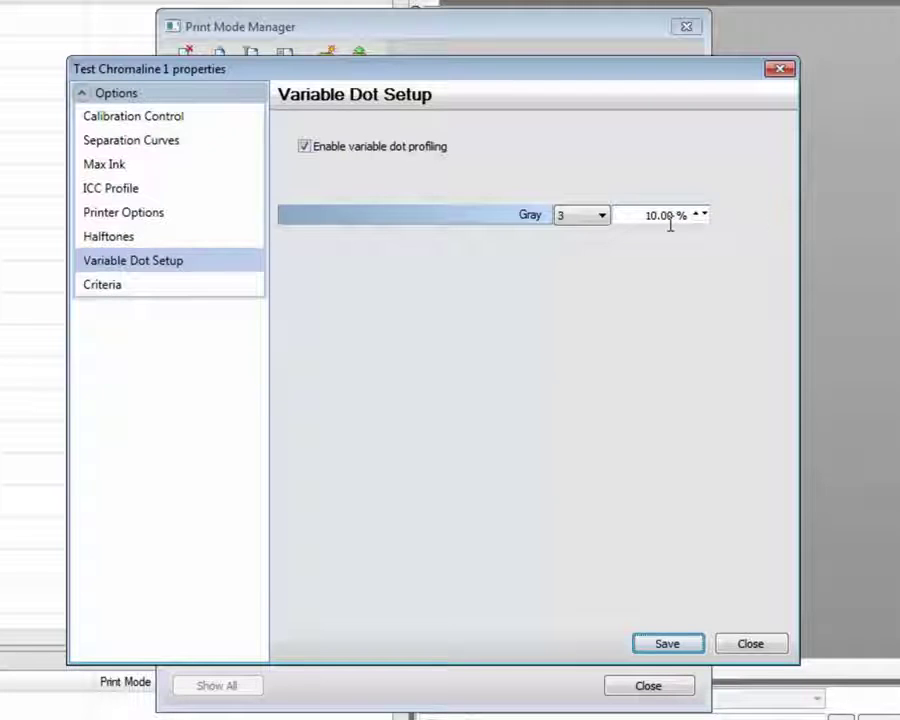
Step: Set the Gray dot size back to 2 and its percentage to 100%
click(601, 216)
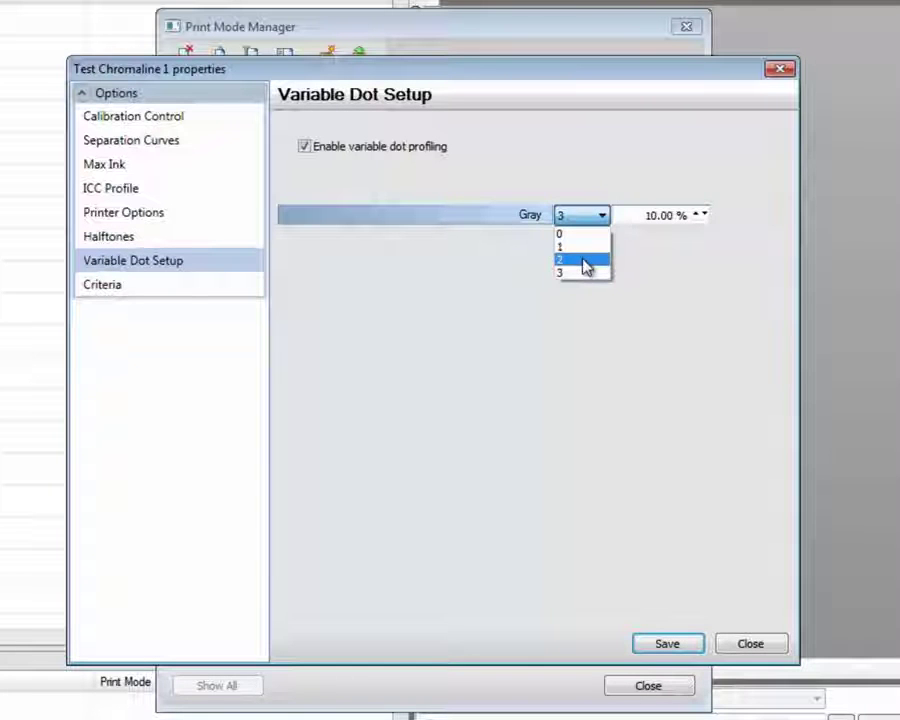
click(584, 262)
drag(631, 221, 735, 221)
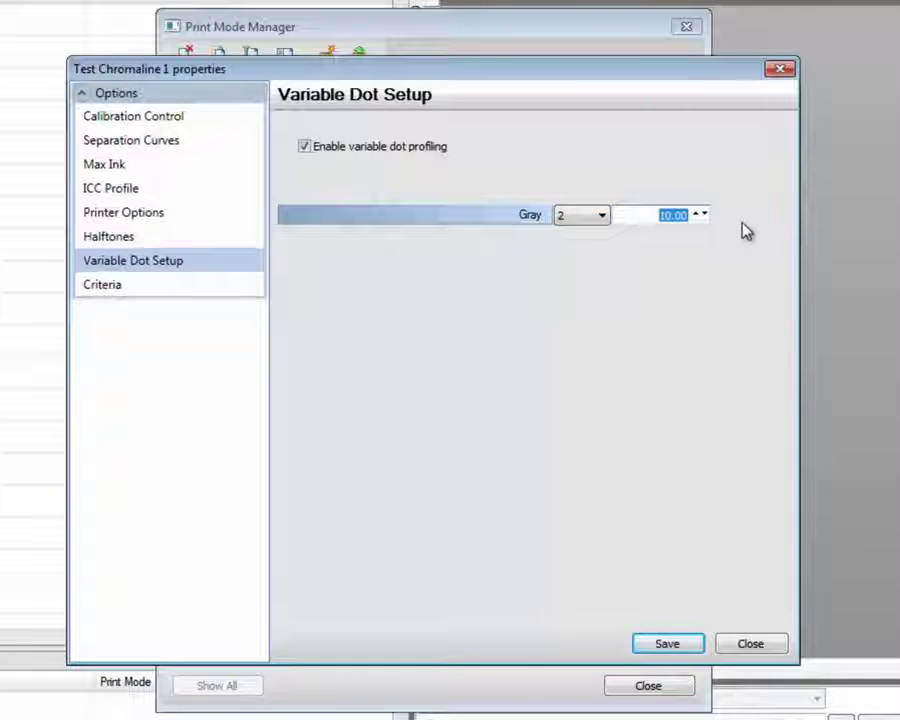
text(100)
key(Tab)
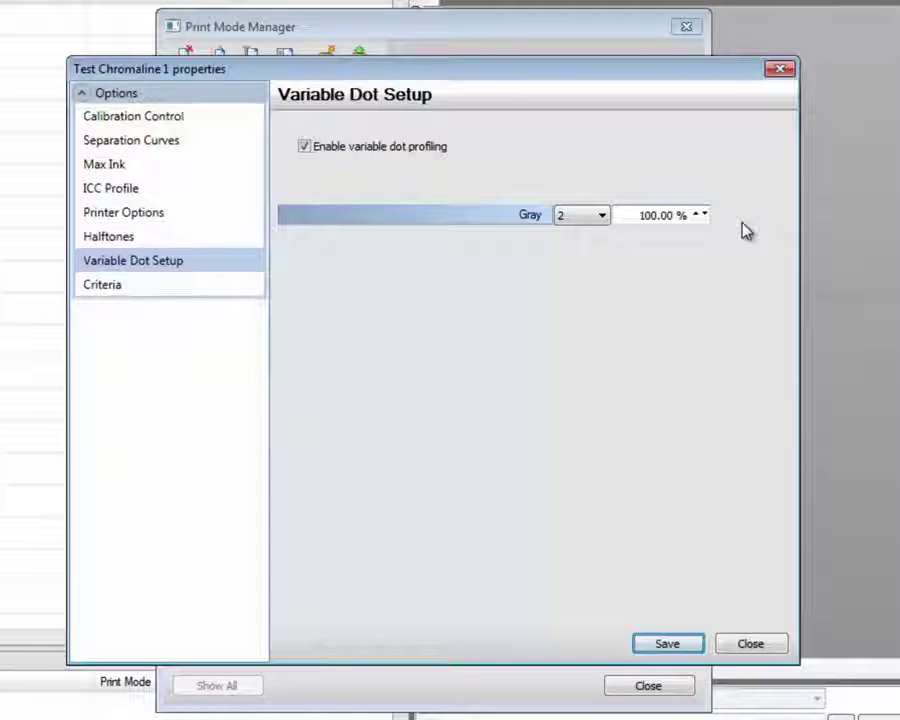
Step: Try 50% for the size 2 Gray dot, and set its percentage to 10%
drag(633, 215, 737, 225)
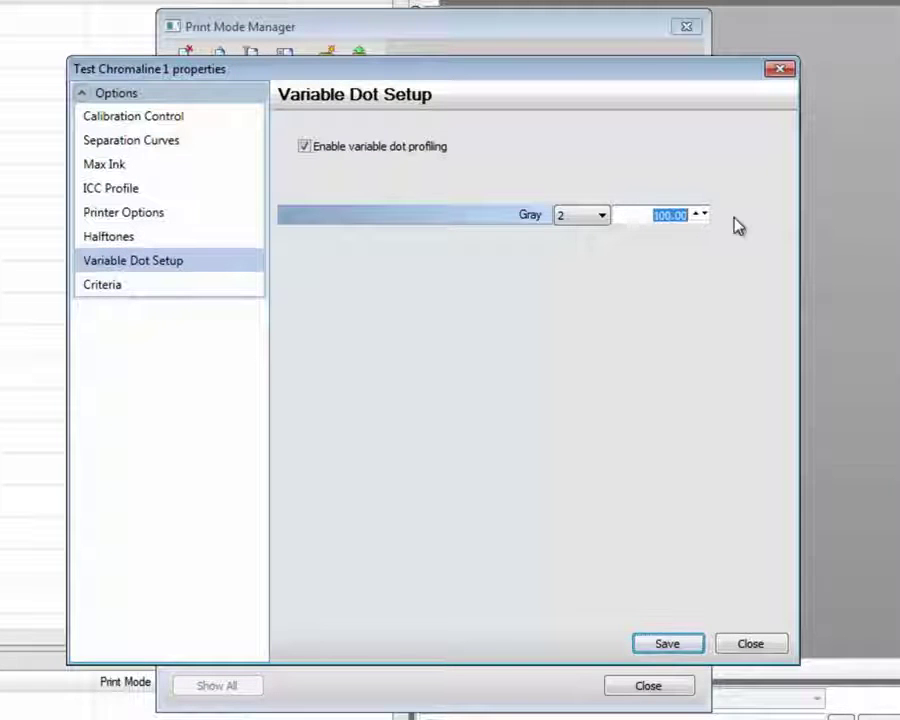
text(50)
key(Tab)
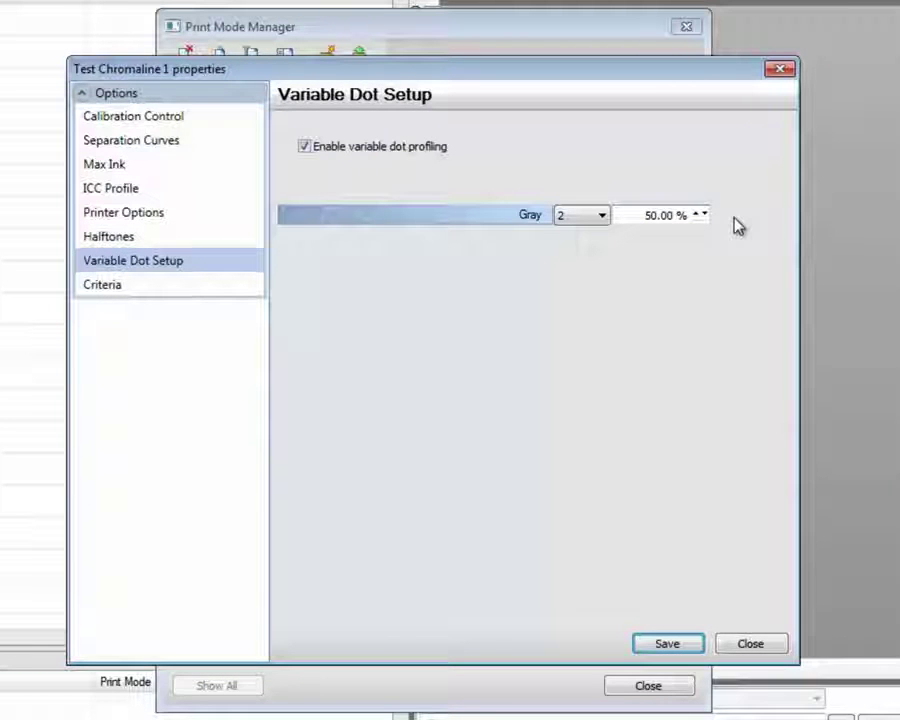
drag(655, 215, 731, 225)
text(10)
key(Tab)
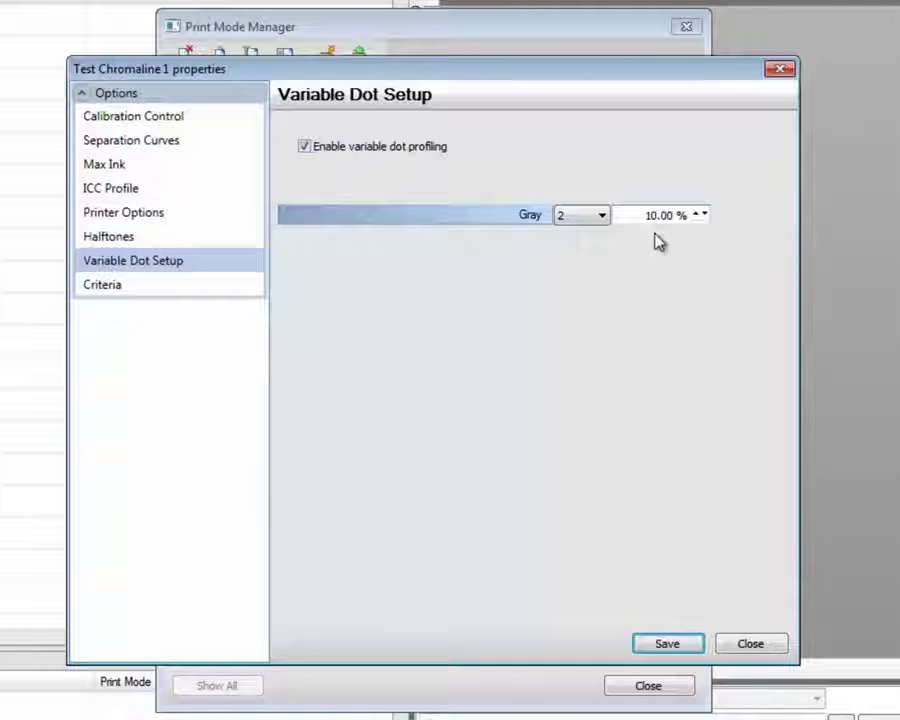
Step: Try the size 1 Gray dot at 100% in Variable Dot Setup
click(597, 218)
click(583, 248)
drag(660, 215, 741, 217)
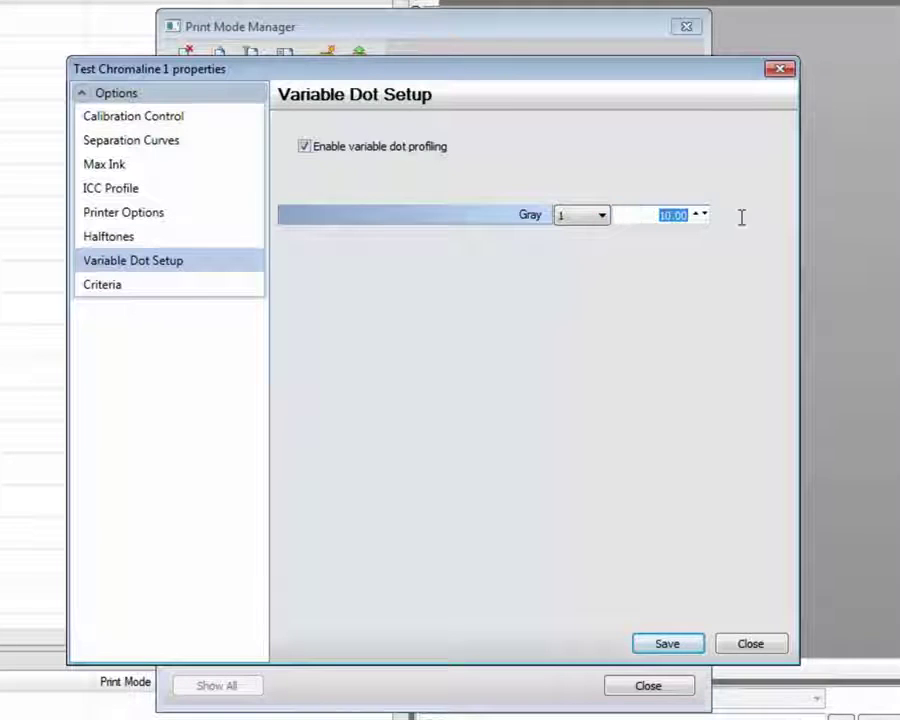
text(100)
key(Tab)
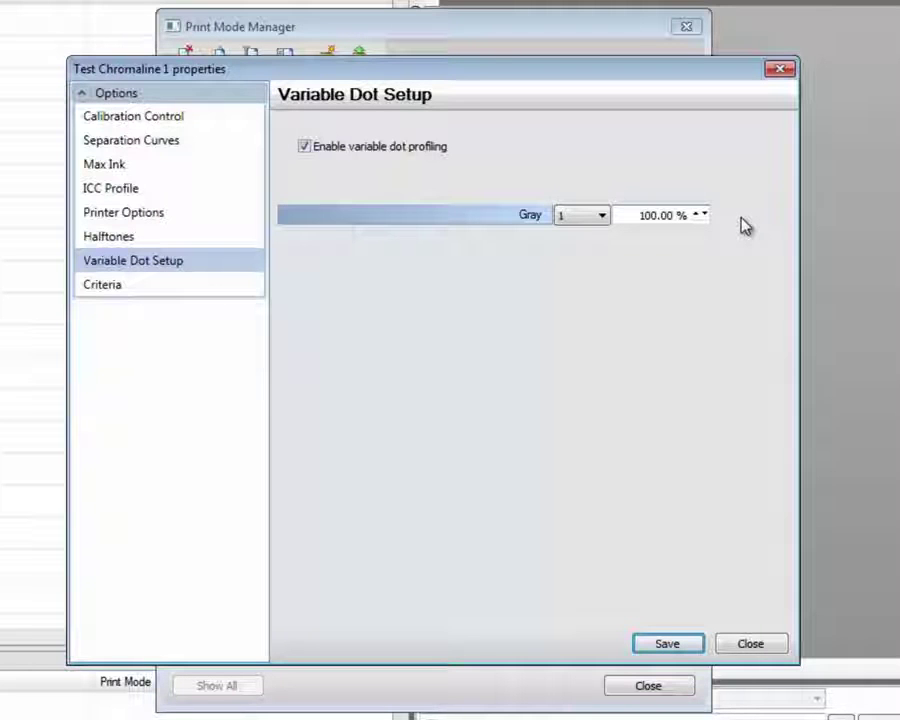
Step: Set the Gray dot size to 0 and its percentage to 0%
click(596, 216)
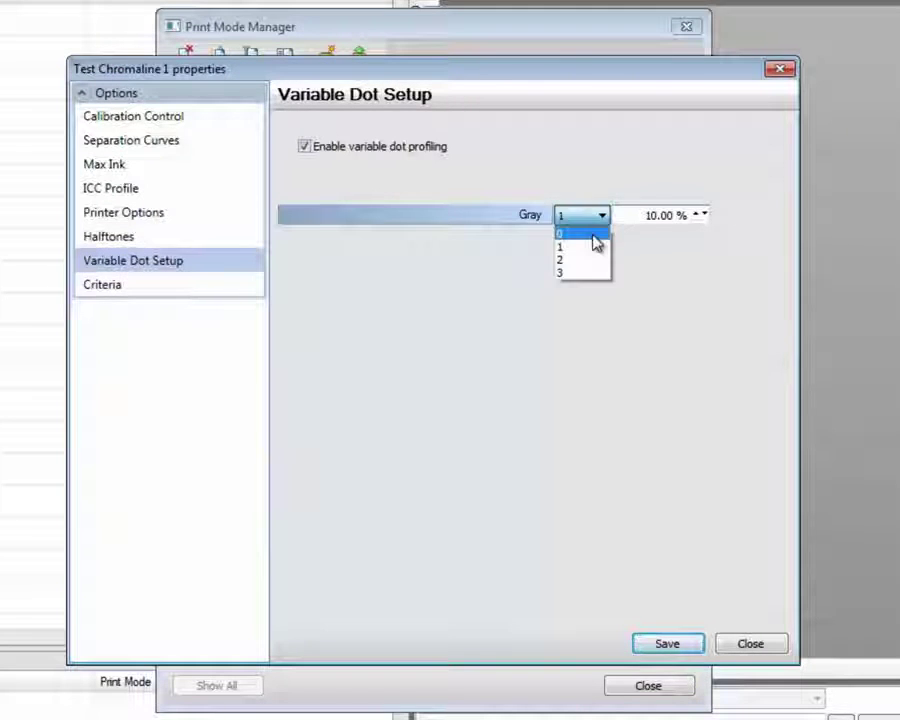
click(590, 229)
click(686, 215)
text(0)
key(Tab)
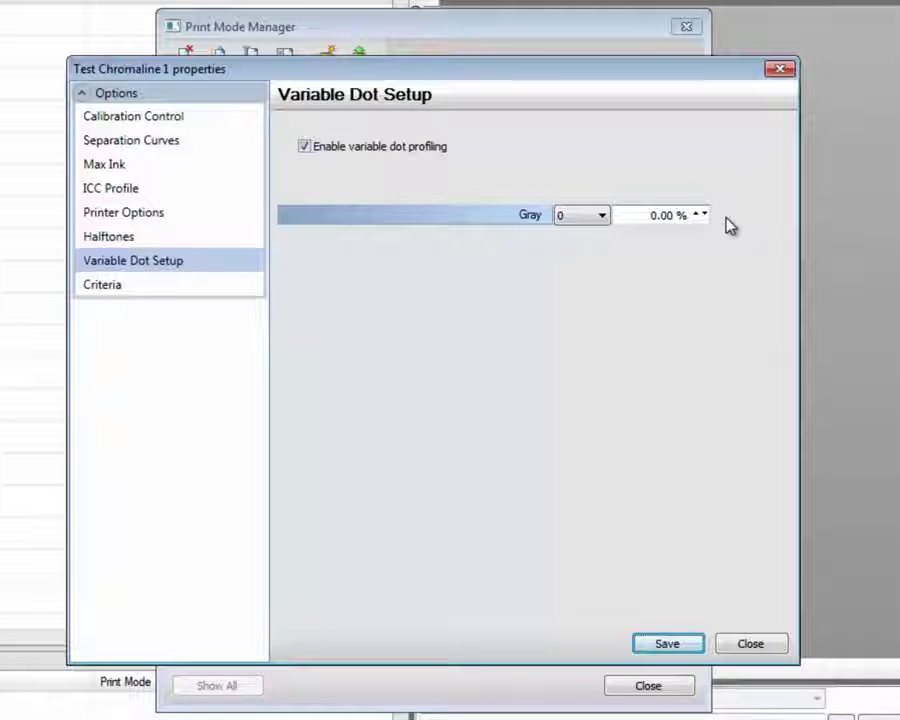
Step: In the print mode's Criteria, set the ink set to Special Third Party Ink
click(106, 286)
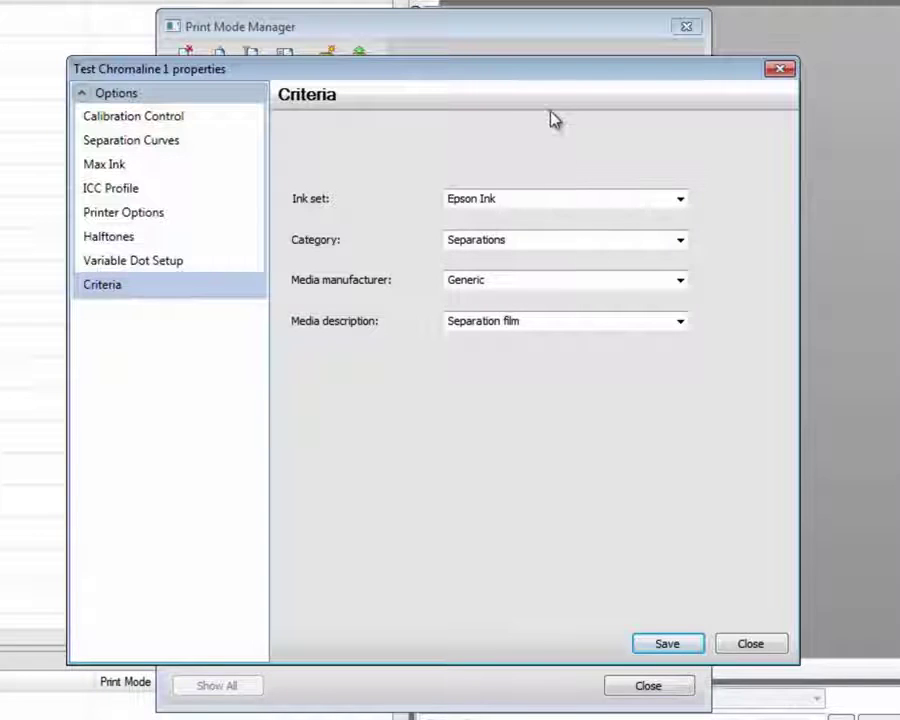
drag(547, 80, 480, 189)
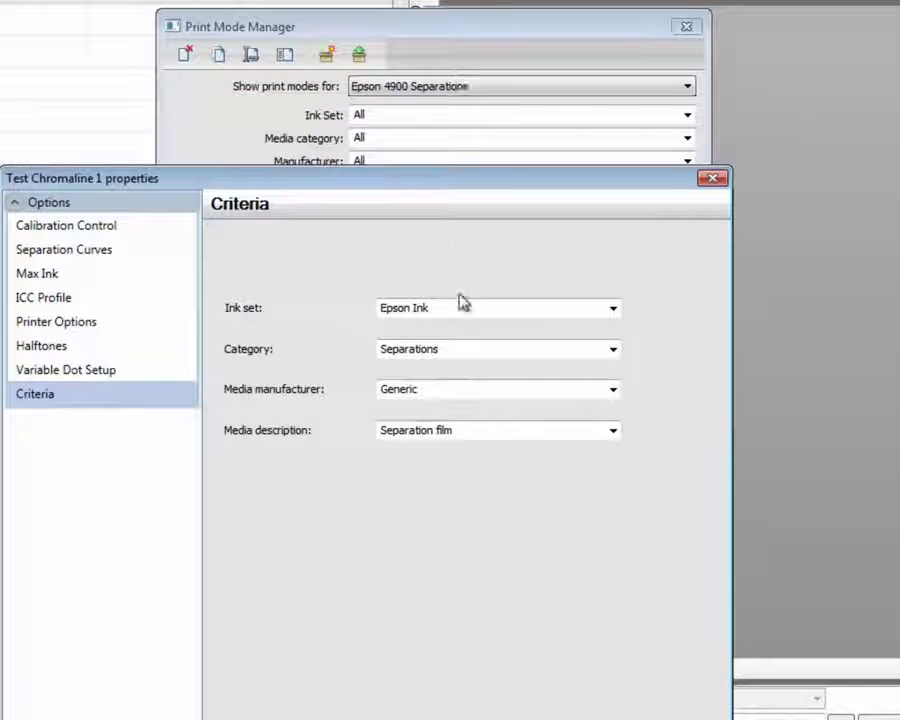
click(613, 312)
click(615, 312)
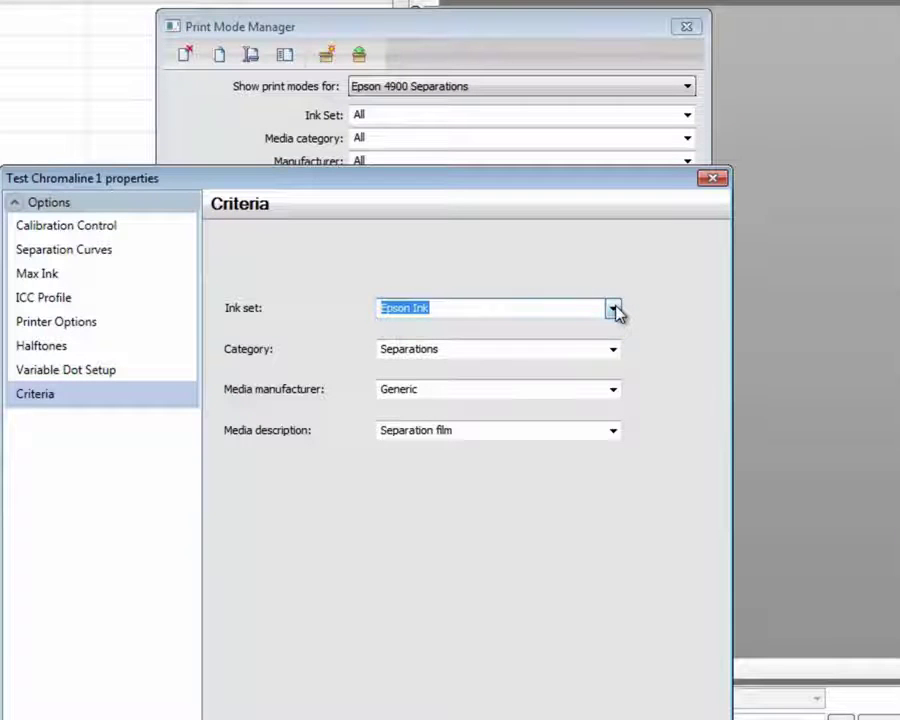
click(474, 309)
drag(474, 309, 307, 307)
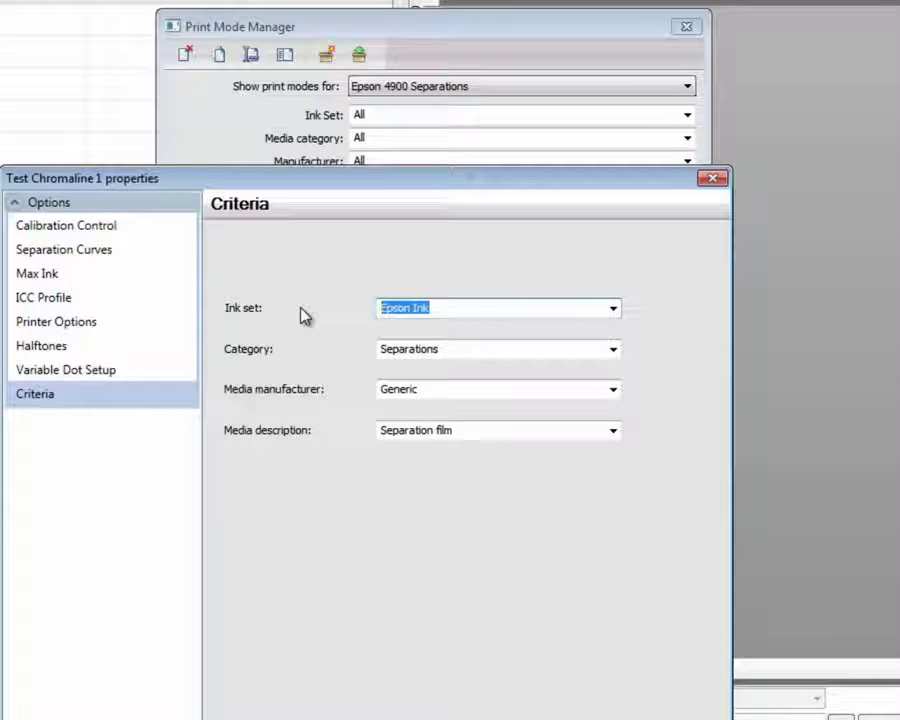
text(Special )
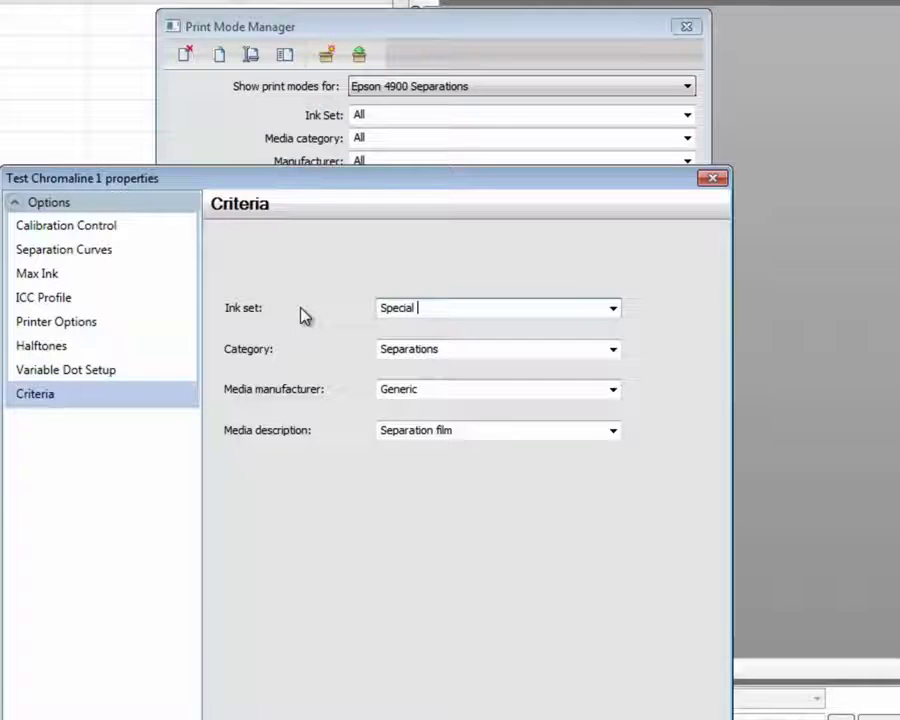
text(Third Pa)
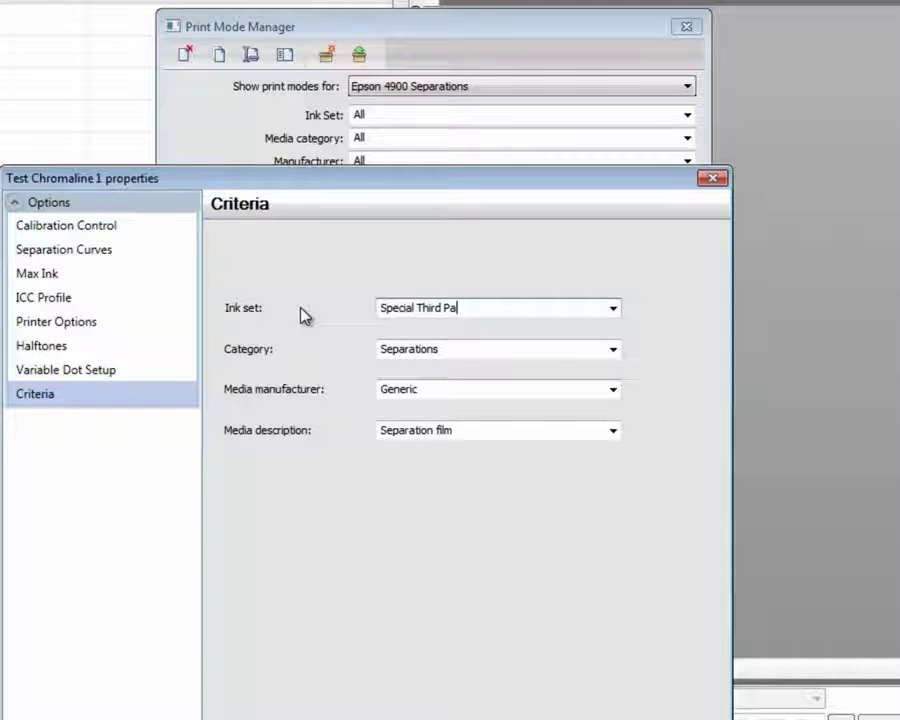
text(rty Ink)
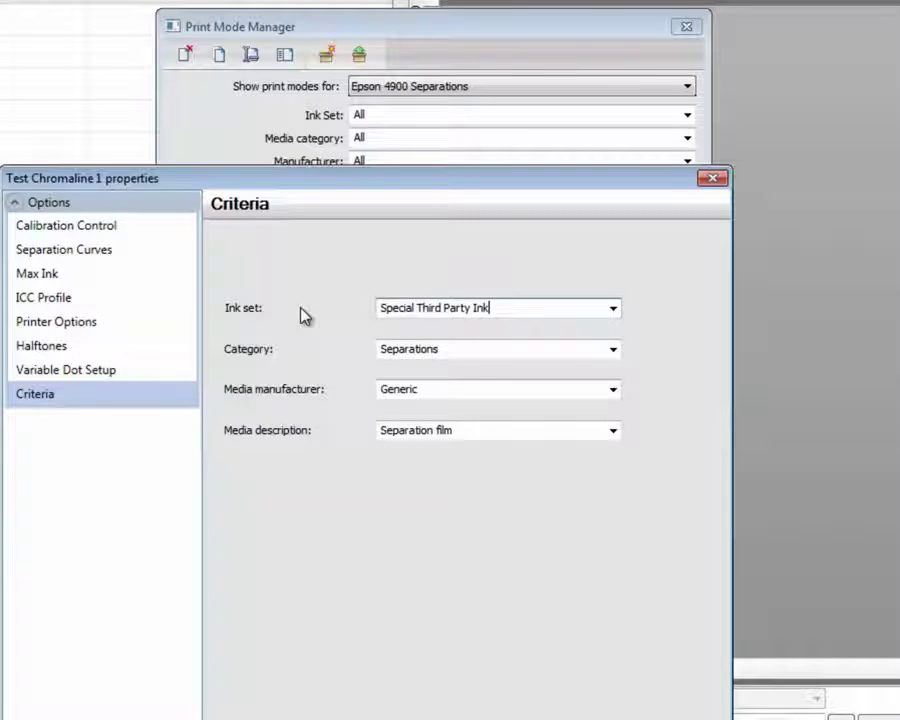
key(Tab)
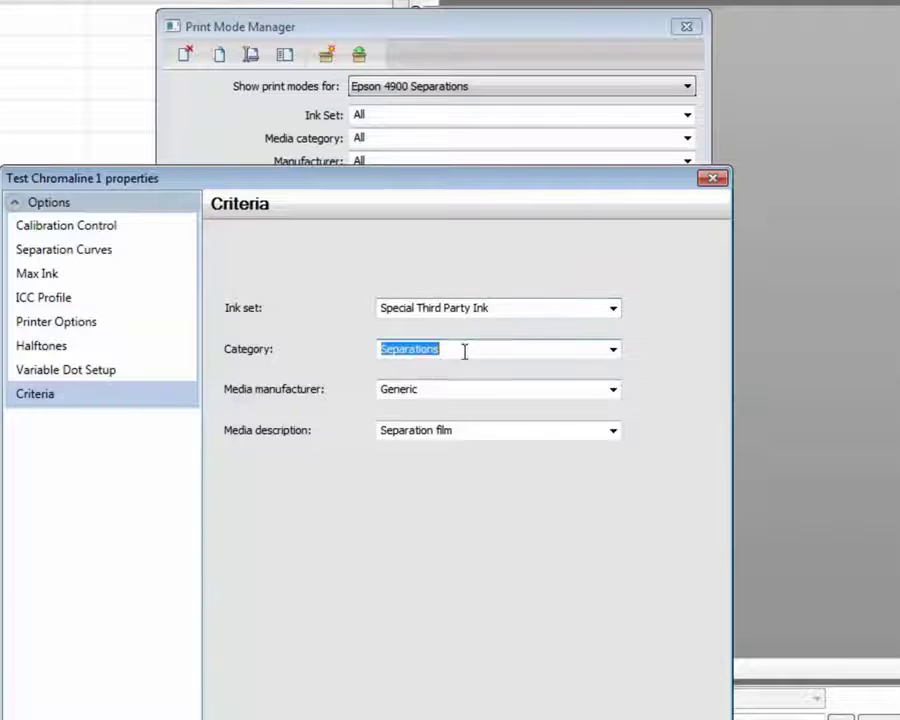
Step: Set the media manufacturer in the Criteria to Specific
key(Tab)
text(S)
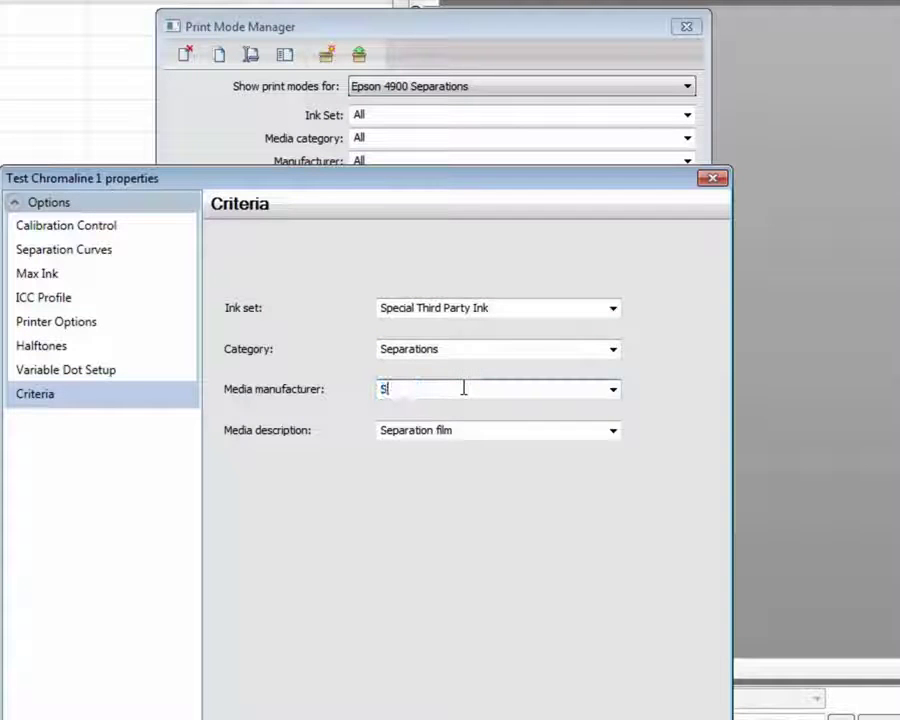
text(peci)
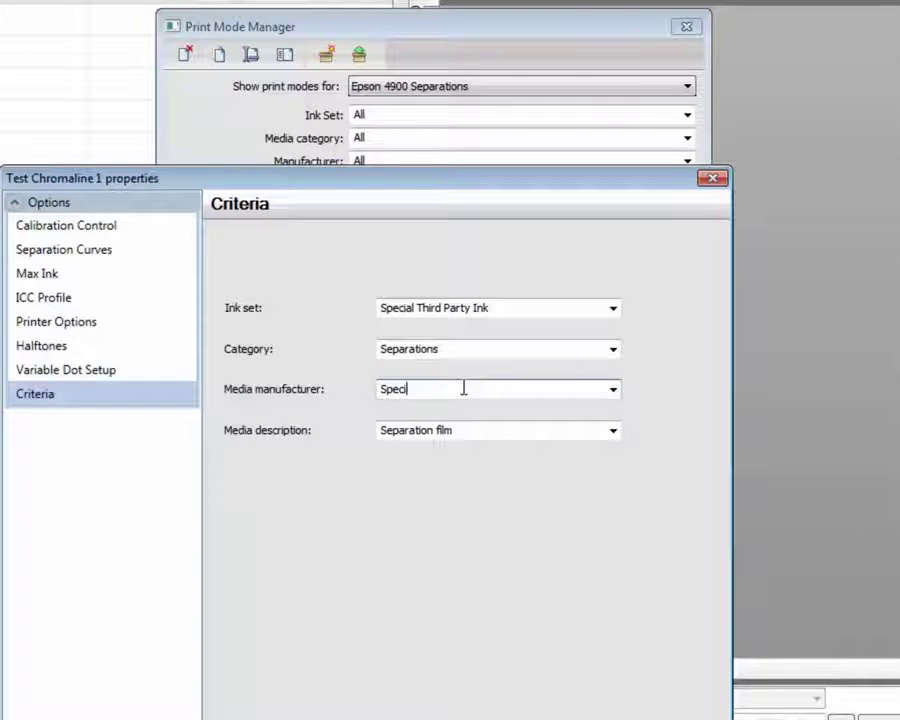
text(fic)
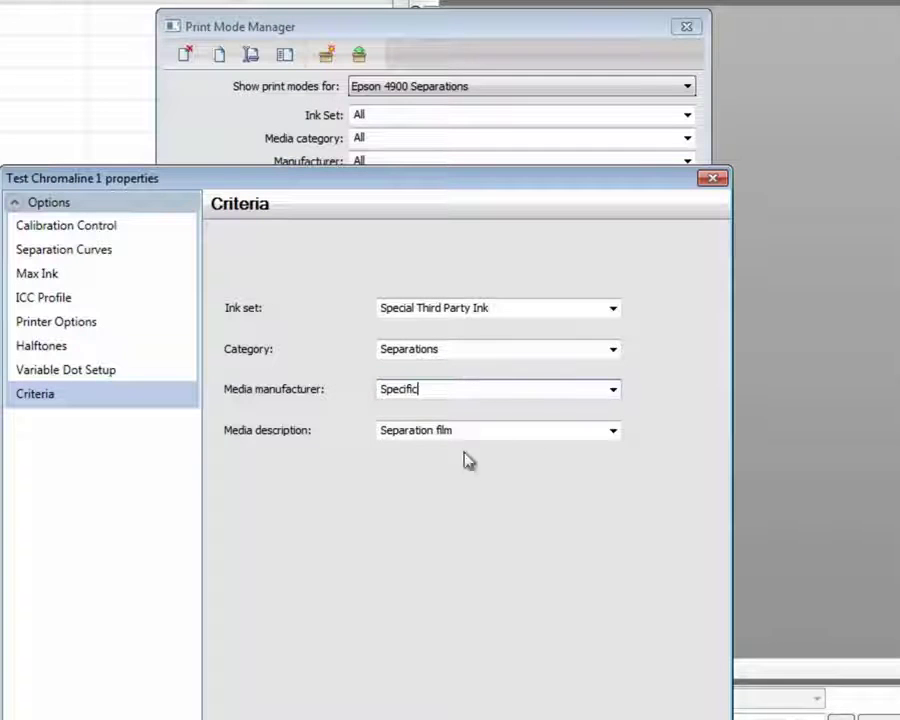
Step: Set the media description to Greatest Film and save the Test Chromaline 1 print mode
click(482, 431)
text(Greastea)
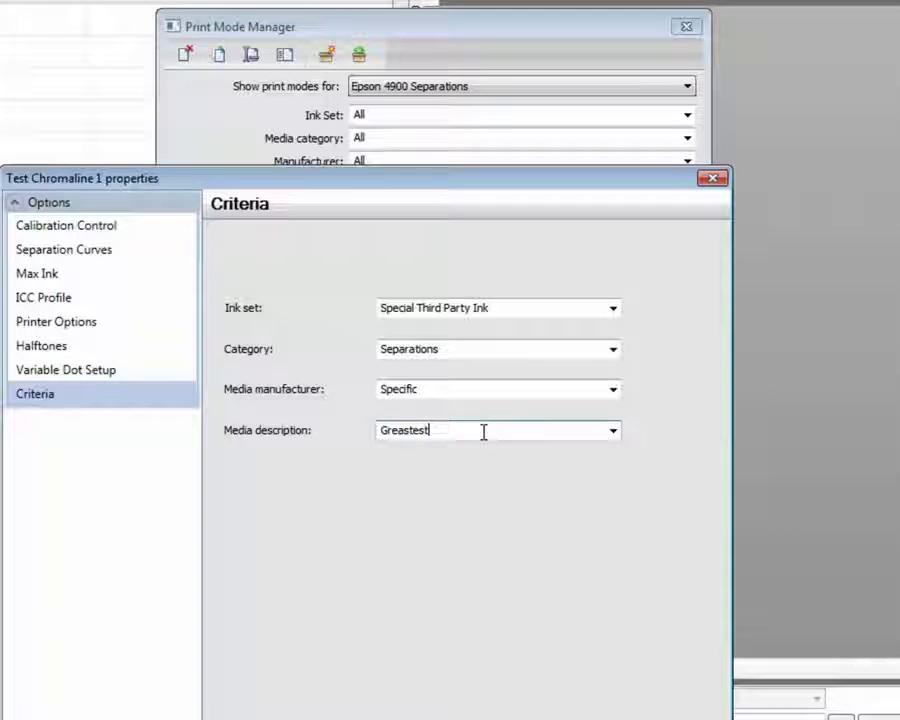
key(BackSpace)
key(BackSpace)
key(BackSpace)
key(BackSpace)
text(test )
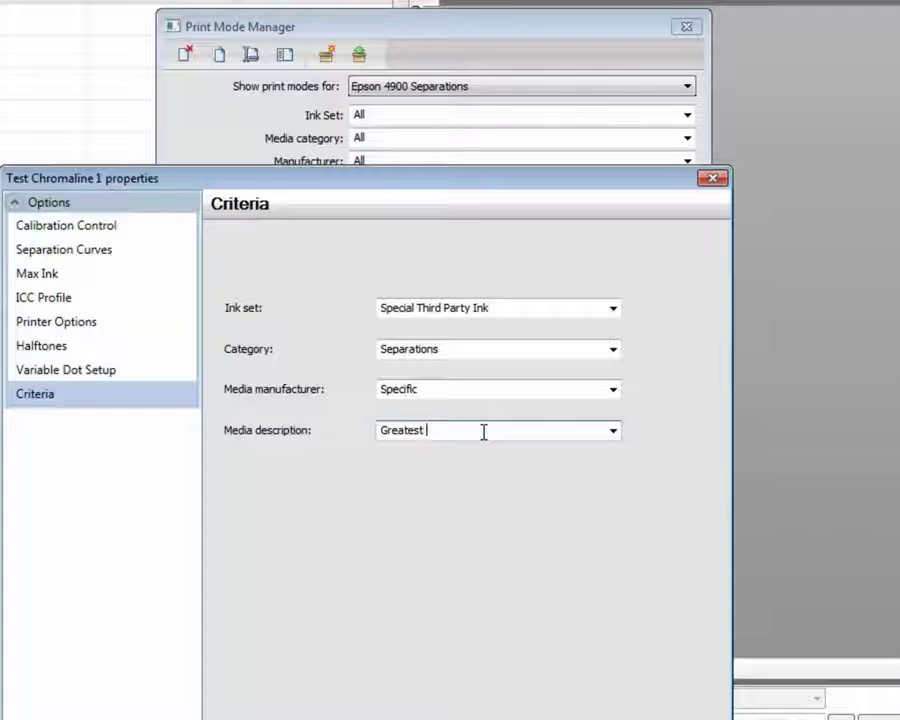
text(Film)
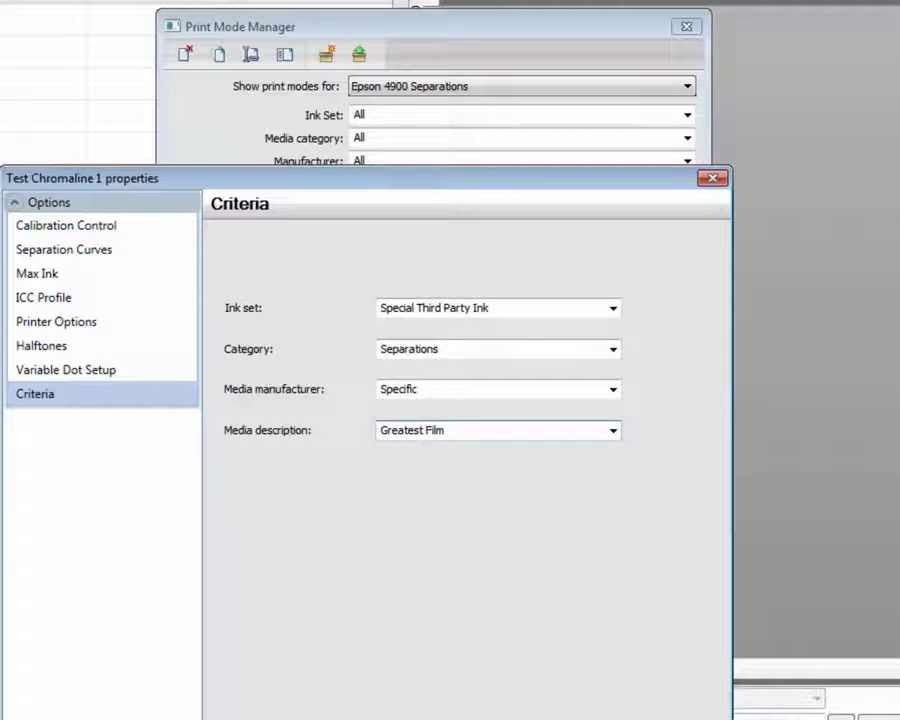
key(Return)
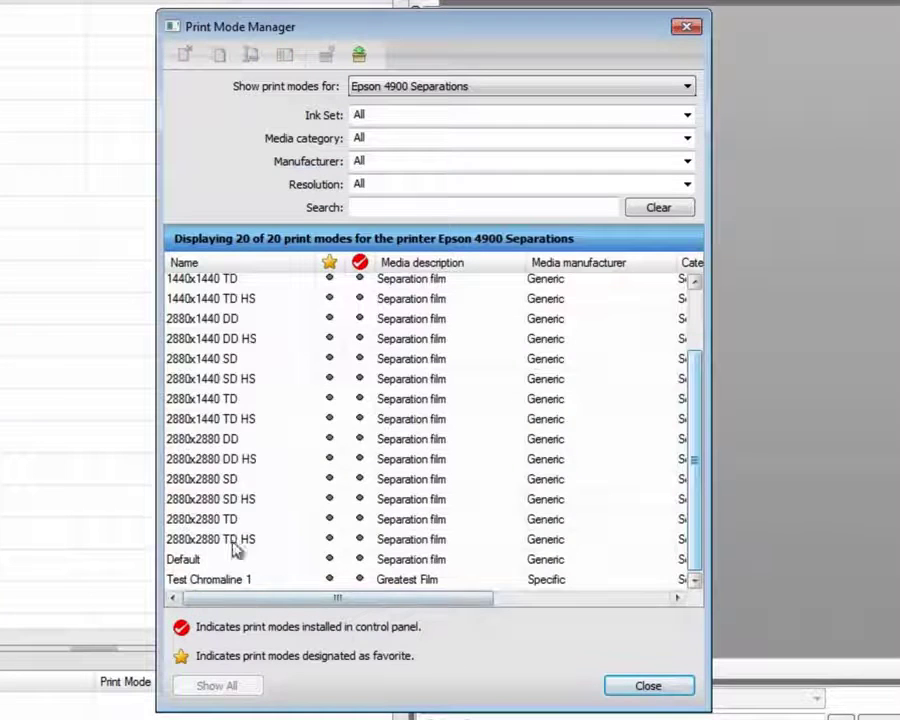
Step: Select Test Chromaline 1 in the print mode list, and filter the list by the Epson Ink ink set
click(209, 581)
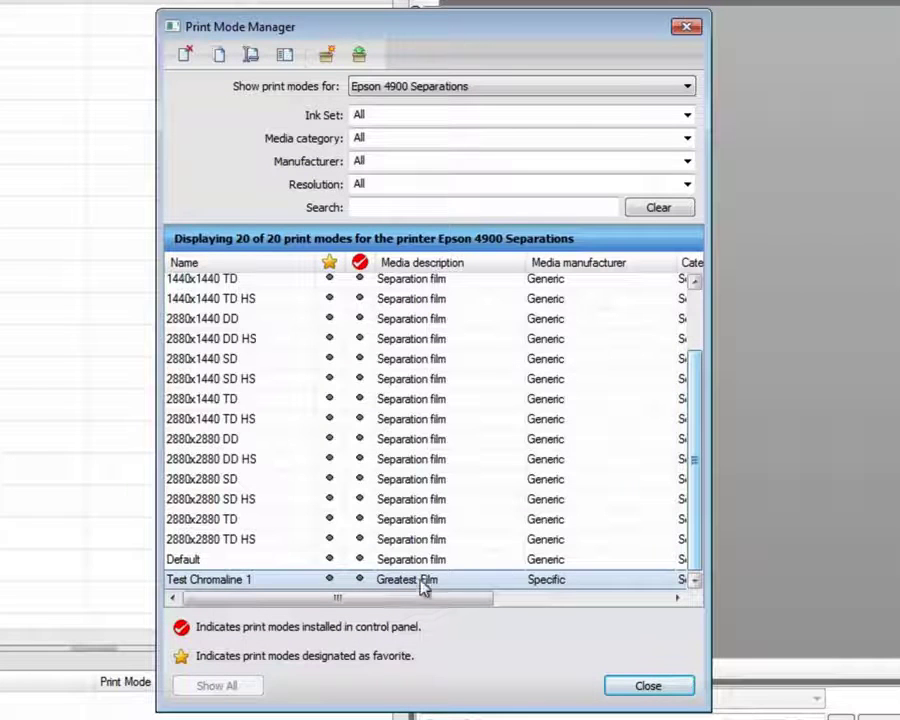
click(688, 115)
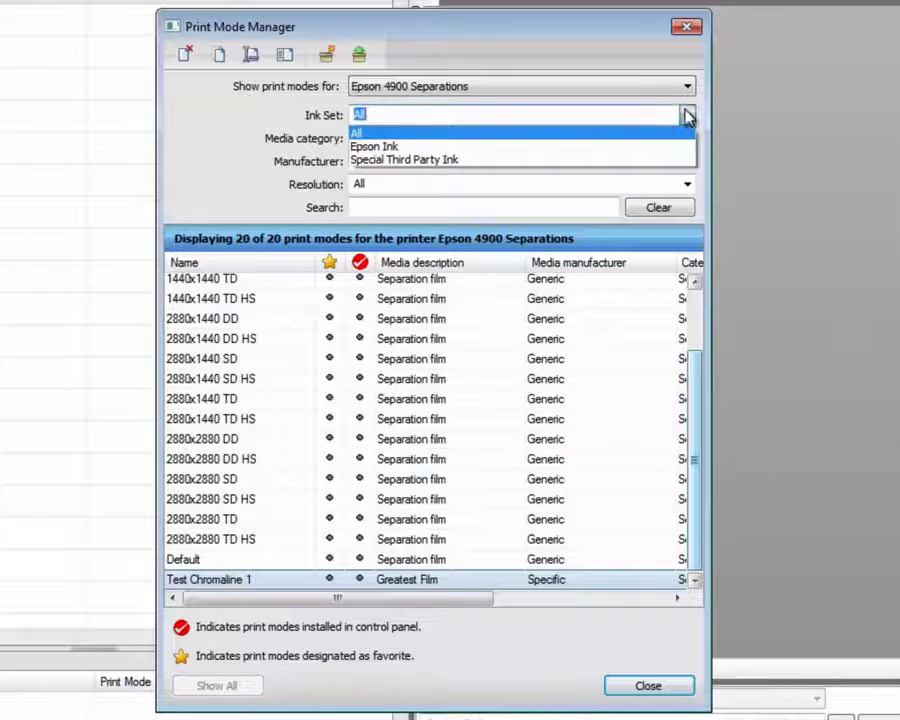
click(422, 150)
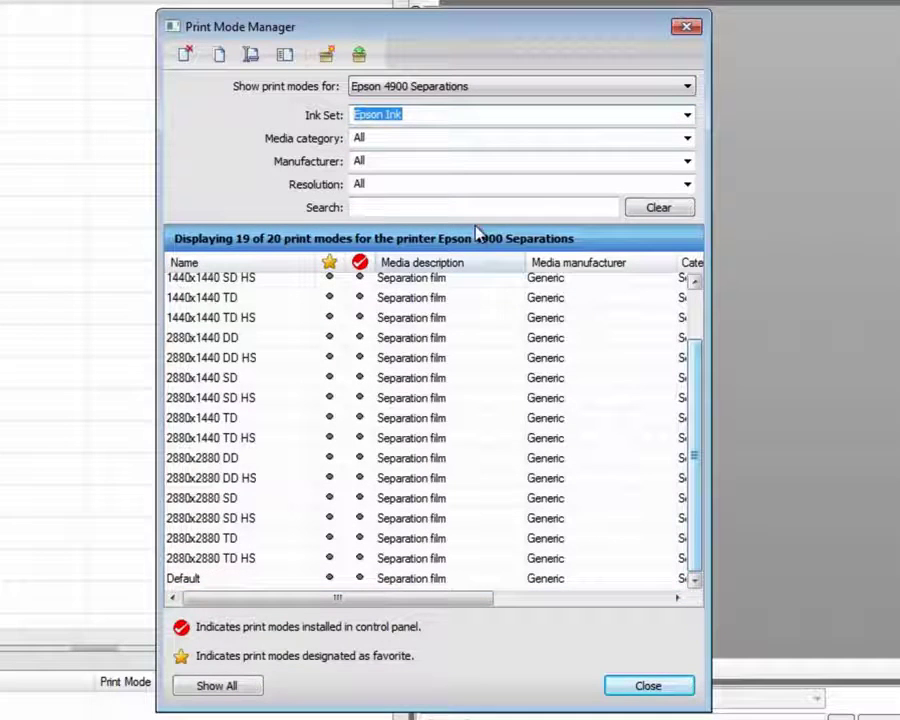
Step: Filter the print modes by the Special Third Party Ink ink set and select Test Chromaline 1
click(688, 117)
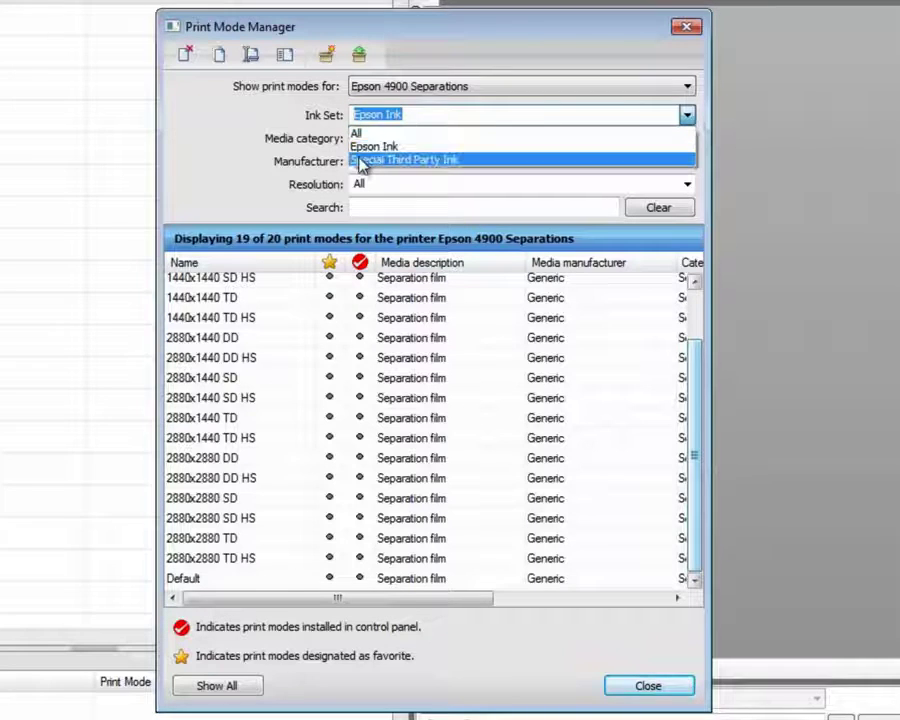
click(445, 162)
click(211, 286)
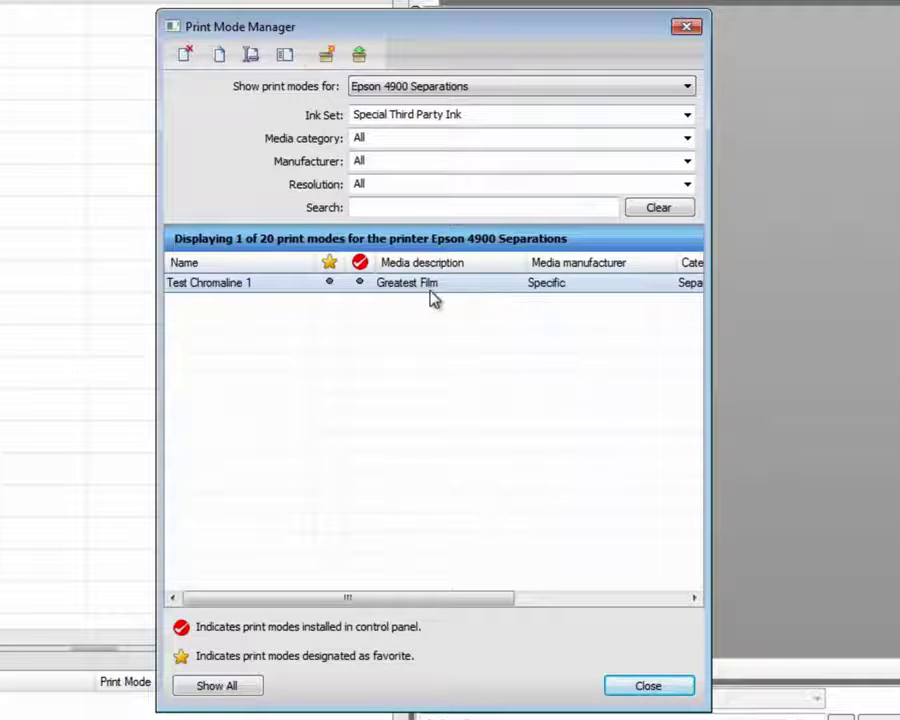
Step: Check the available Manufacturer and Media category filter options, leaving both set to All
click(687, 162)
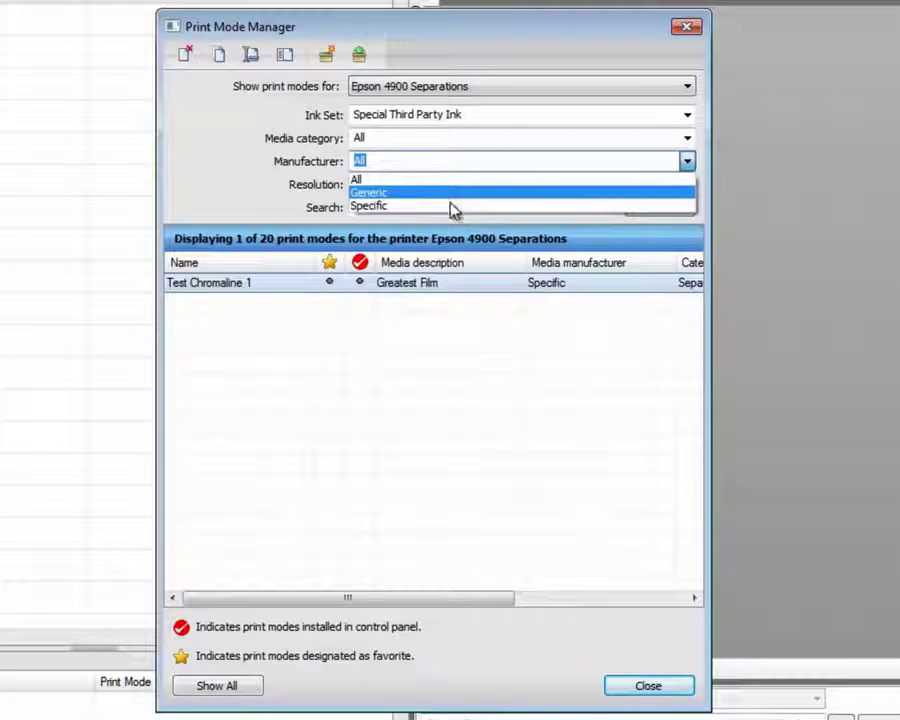
click(687, 162)
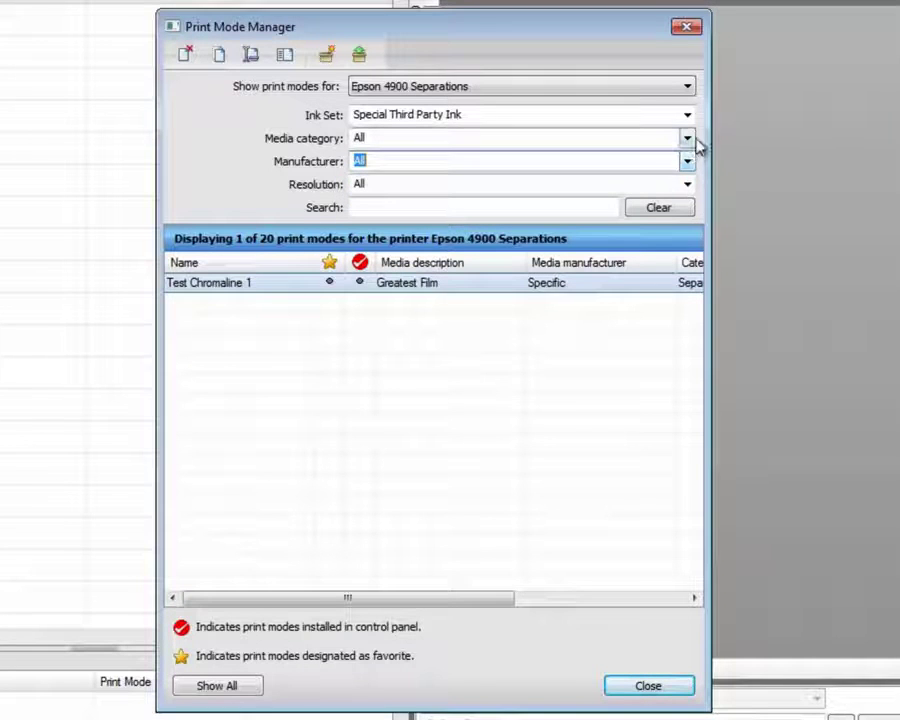
click(687, 138)
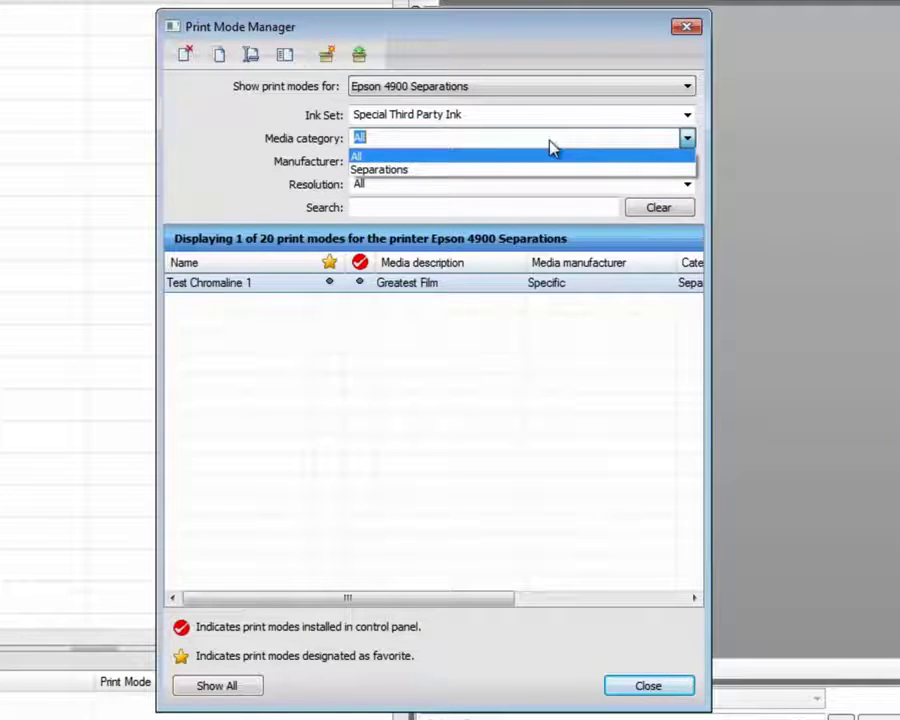
click(621, 156)
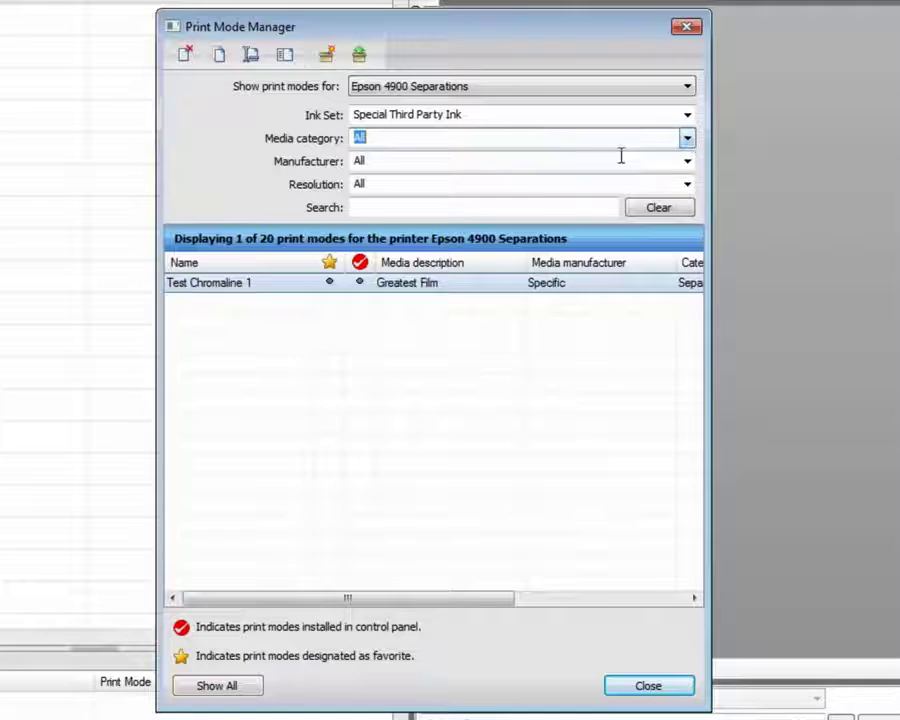
Step: Open the Test Chromaline 1 properties and review its Criteria and Printer Options
double_click(243, 285)
click(102, 287)
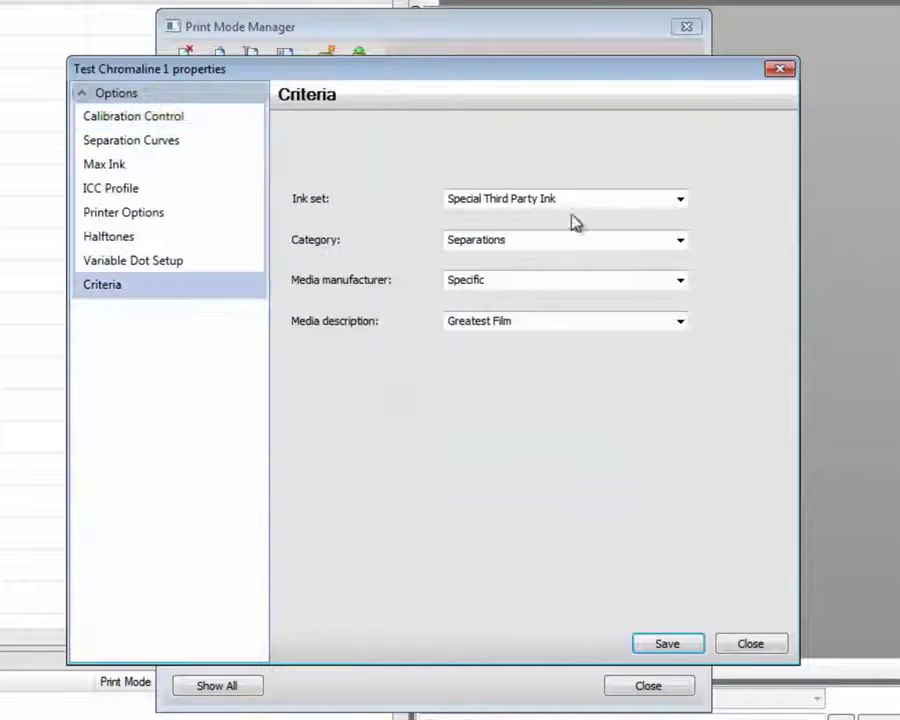
drag(466, 76, 478, 196)
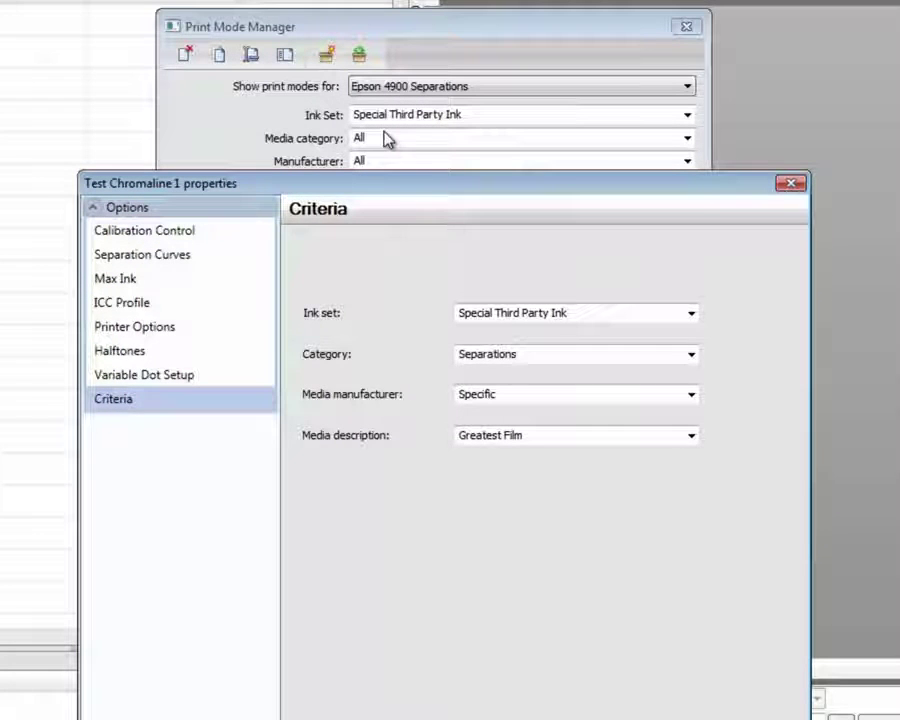
click(124, 303)
click(125, 330)
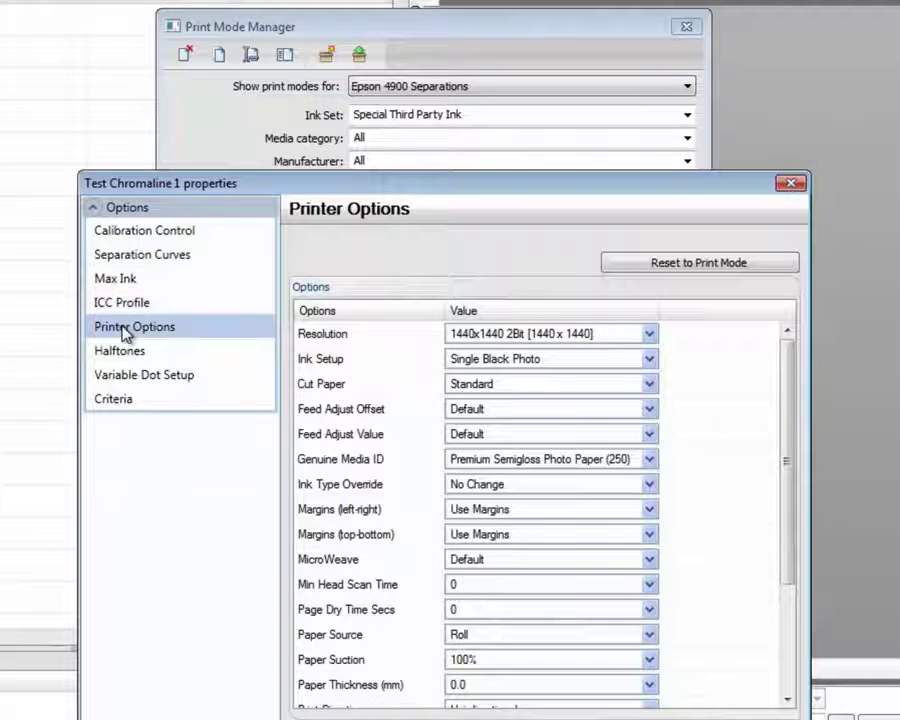